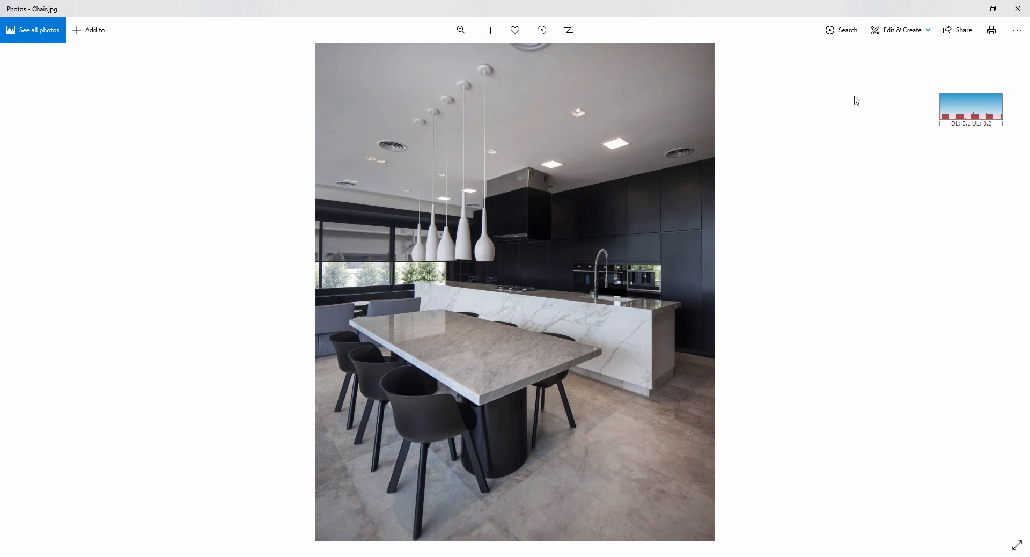
Step: Close the reference photo, open the Level 1 floor plan and copy the three chairs horizontally to the opposite side of the table
left_click(1018, 8)
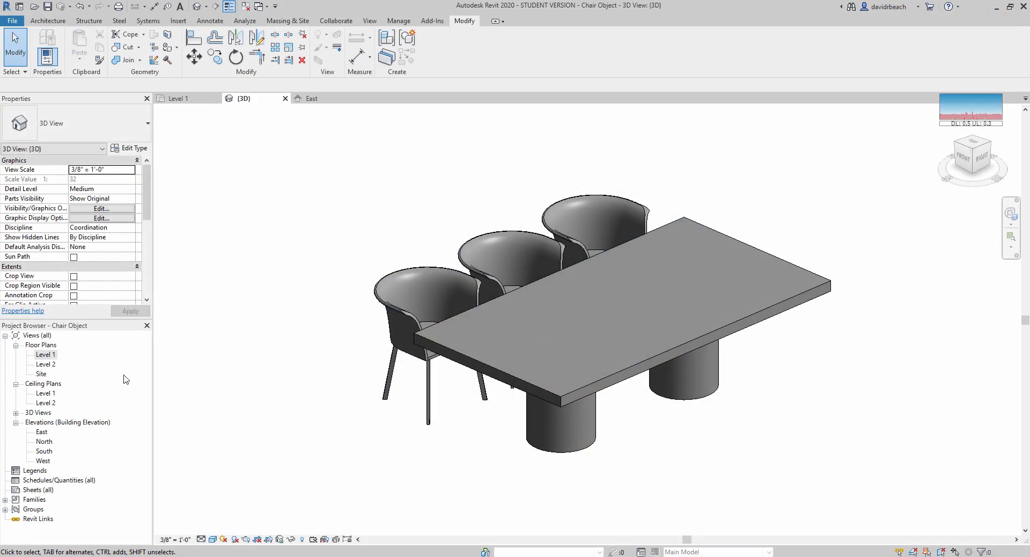
double_click(44, 355)
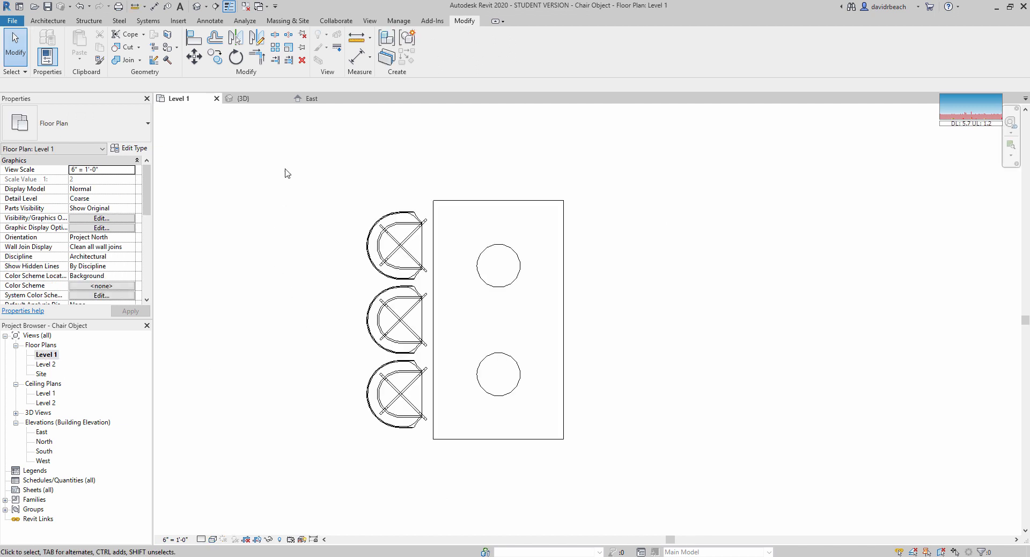
left_click_drag(285, 173, 455, 498)
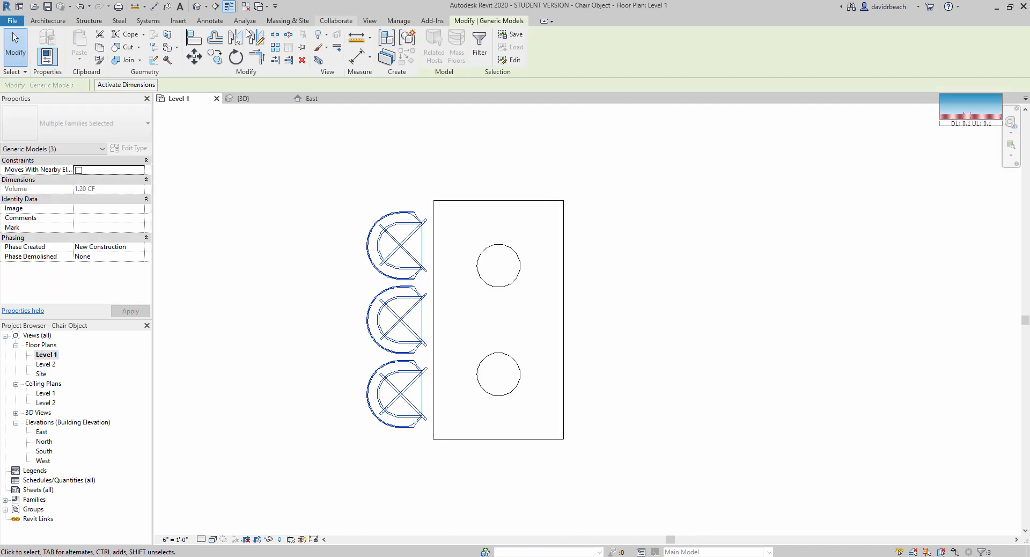
left_click(214, 57)
left_click(354, 154)
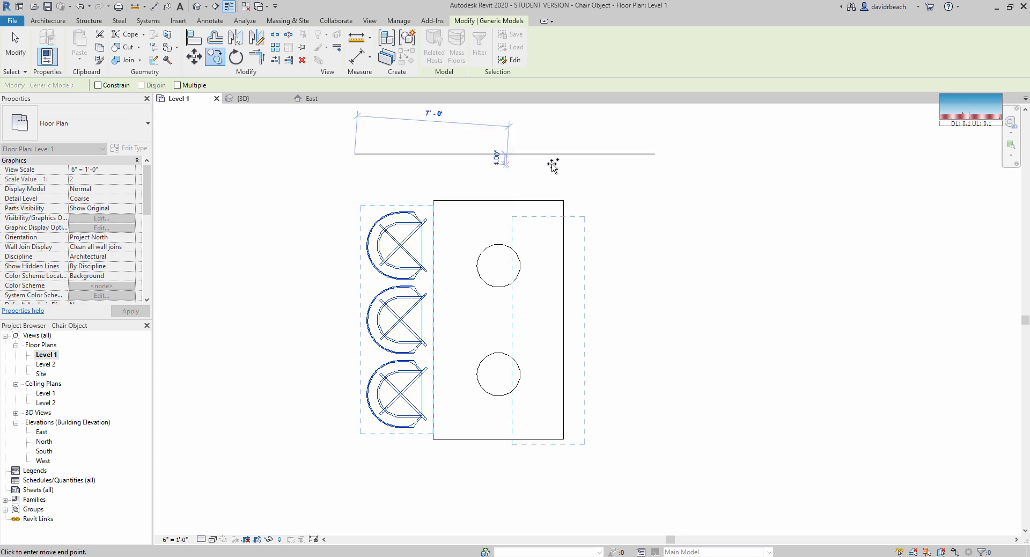
left_click(618, 159)
Step: Rotate the three copied chairs 180 degrees to face the table and move them in close to its edge
key("r")
key("o")
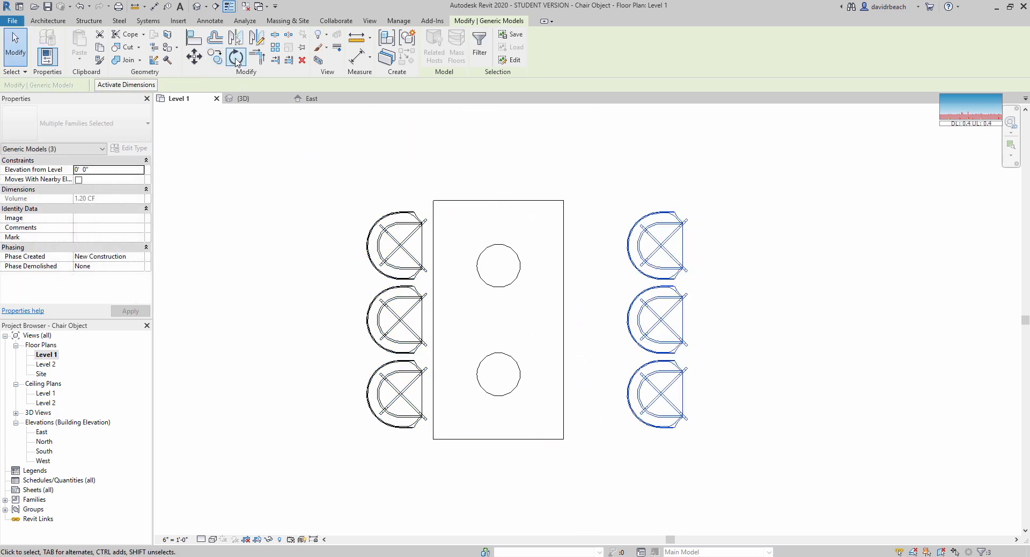
left_click(660, 119)
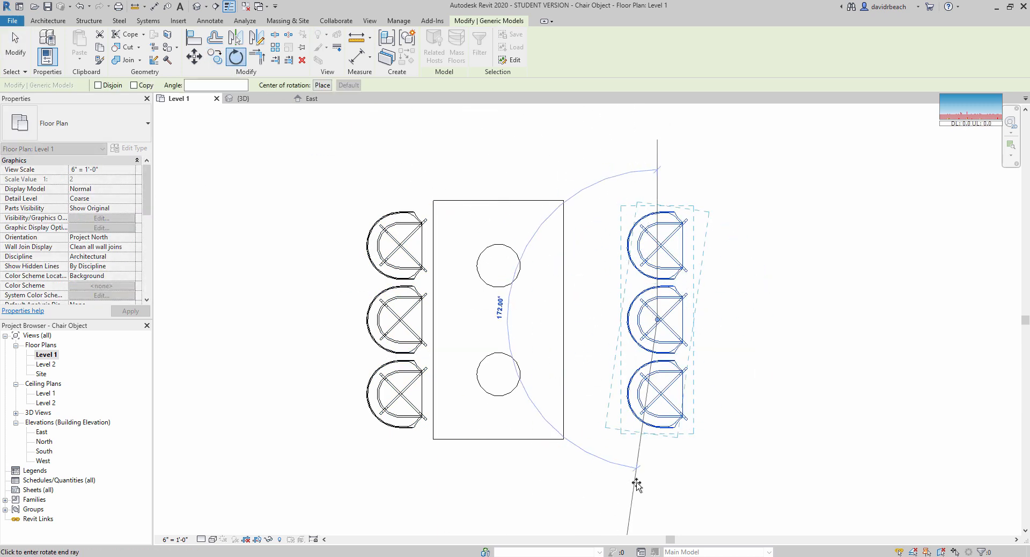
left_click(658, 481)
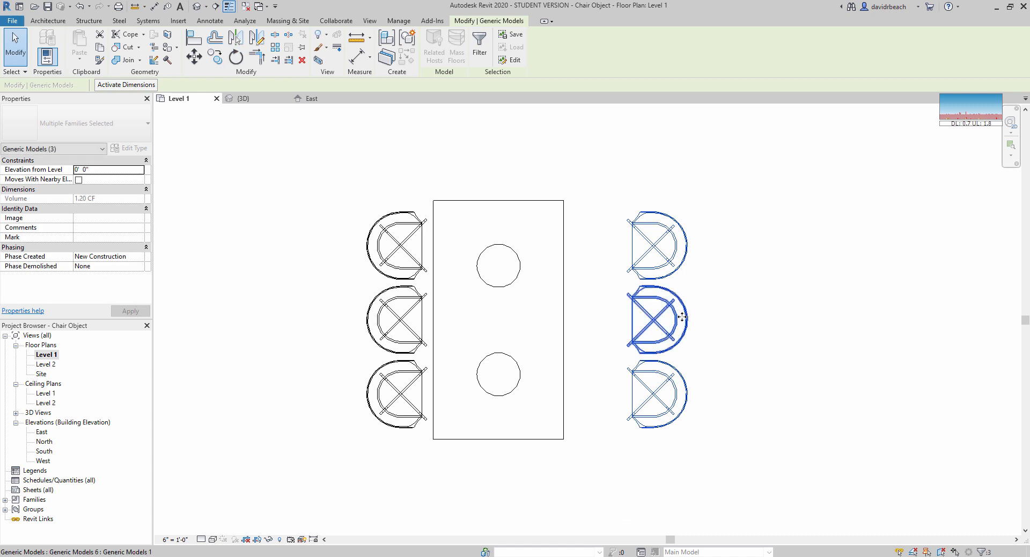
left_click_drag(682, 317, 634, 315)
left_click(708, 336)
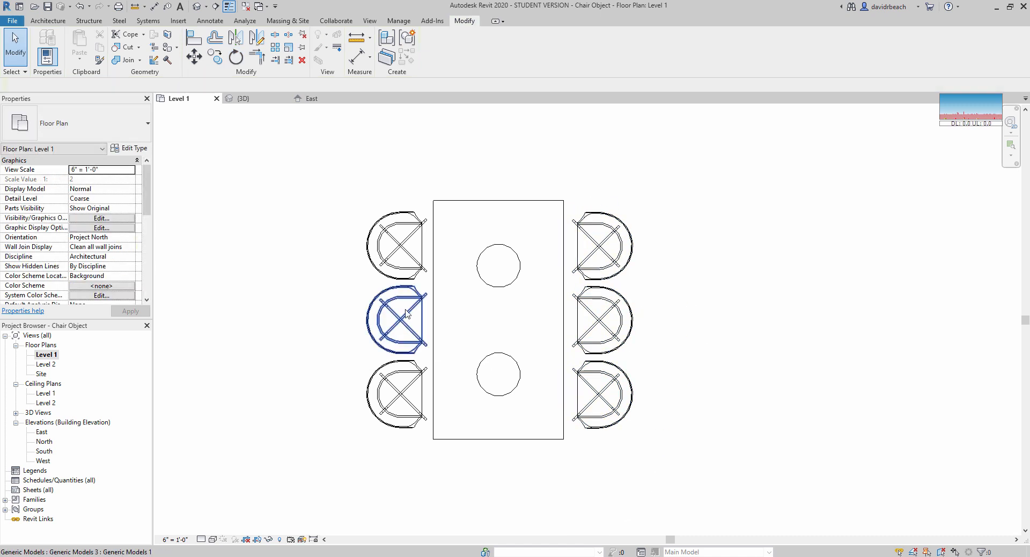
Step: Show the model in the default 3D view and examine the table and chair arrangement from both sides
left_click(198, 7)
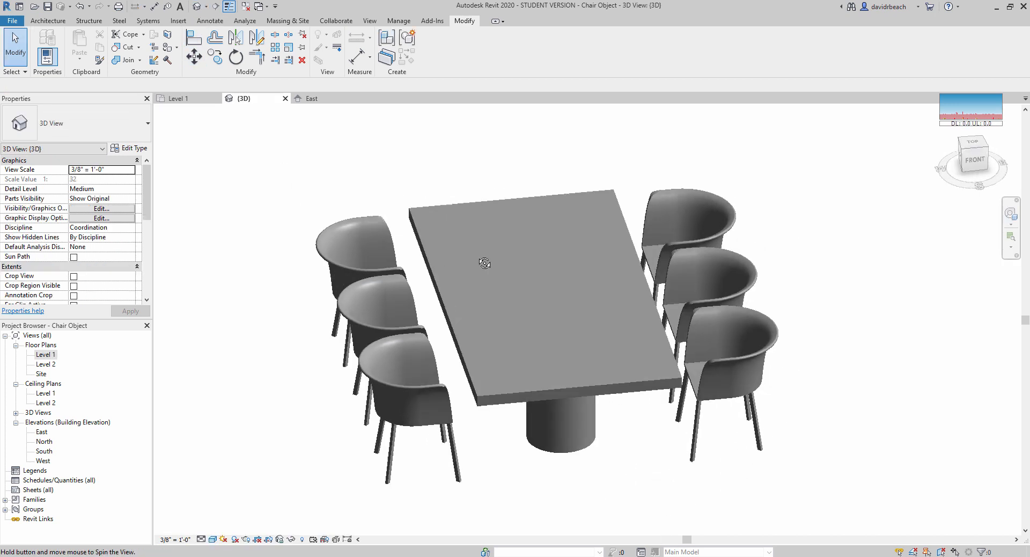
middle_click_drag(485, 263, 381, 166, "shift")
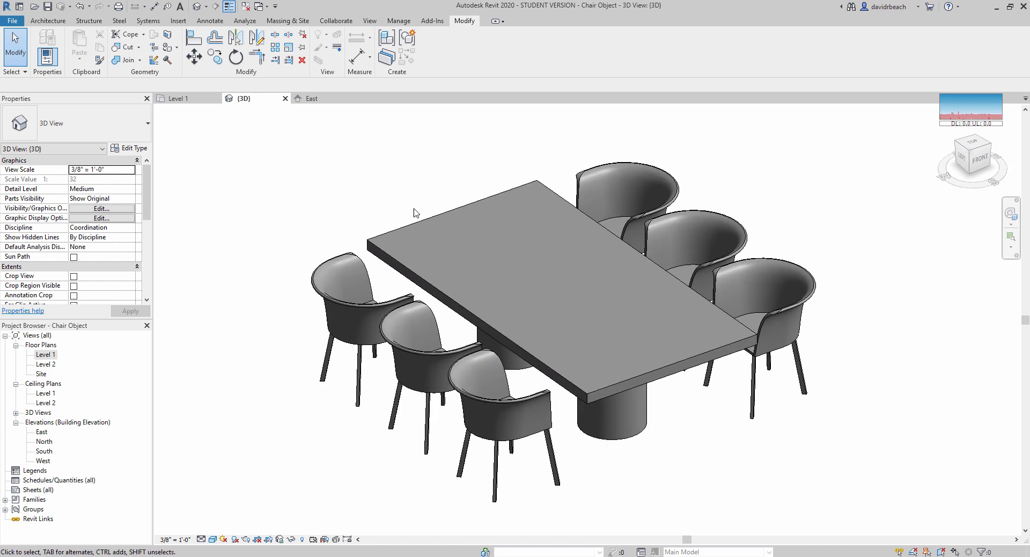
middle_click_drag(495, 184, 258, 196, "shift")
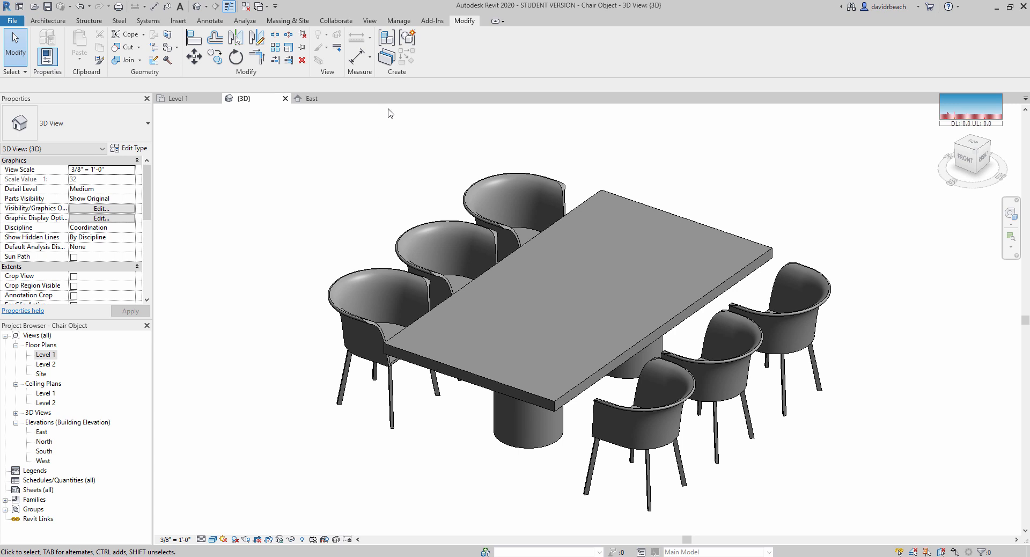
left_click(432, 21)
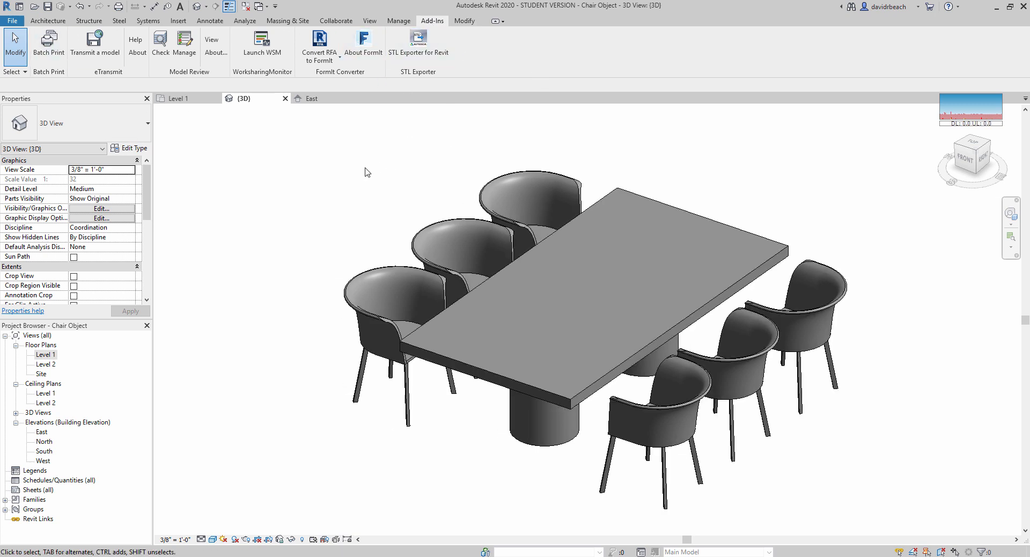
middle_click_drag(363, 170, 354, 172)
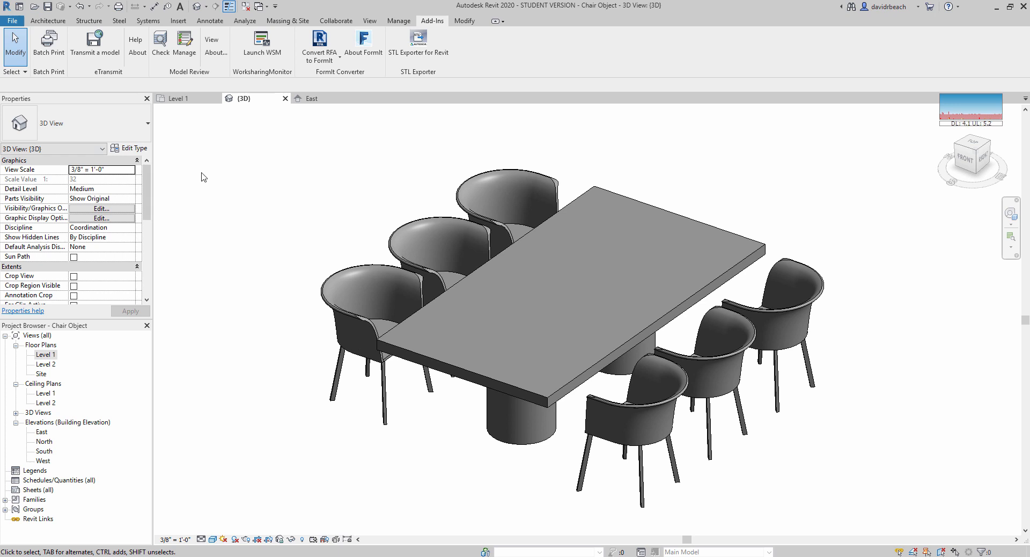
middle_click_drag(203, 177, 215, 179)
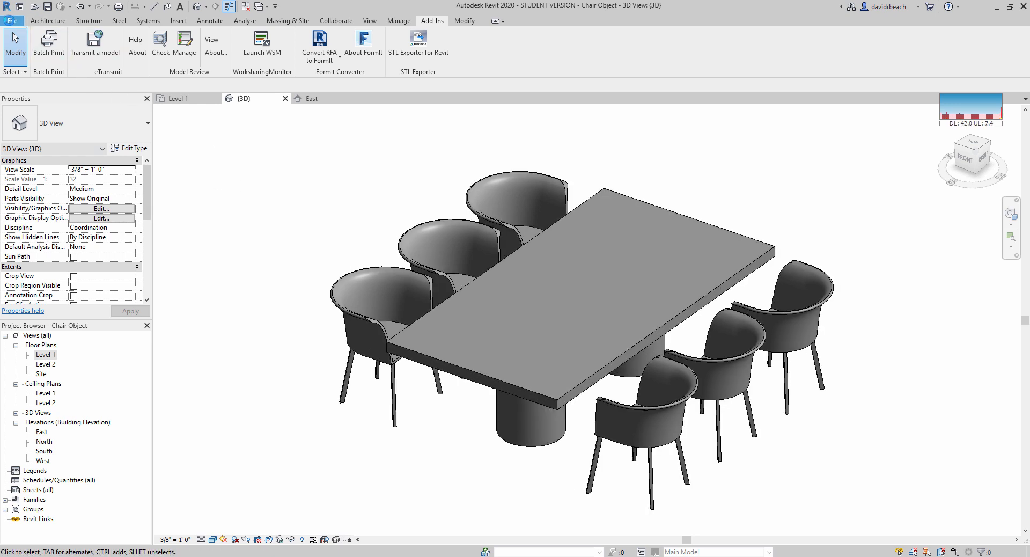
Step: Export the 3D view as an FBX file named ChairObject-Table in the Chair Vid folder
left_click(11, 21)
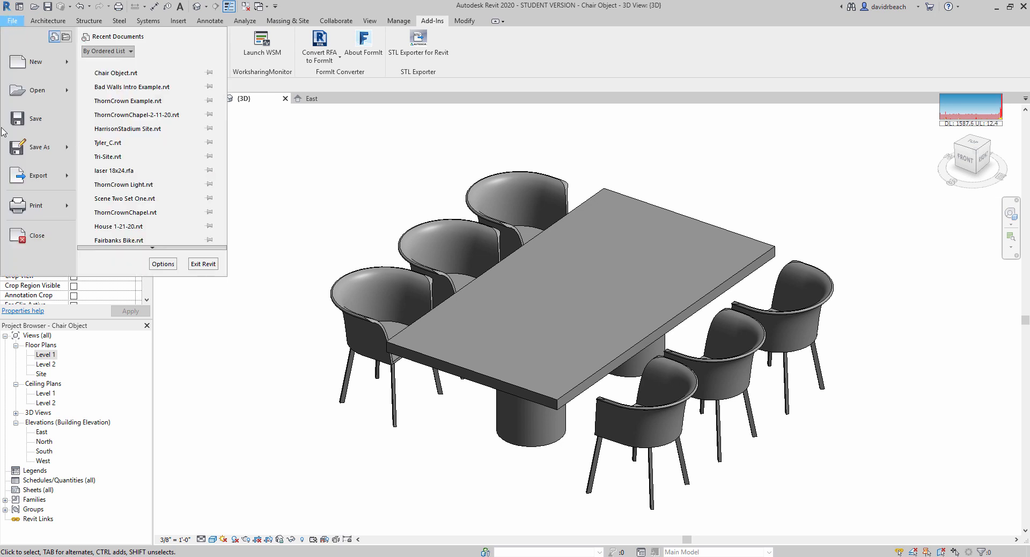
mouse_move(27, 180)
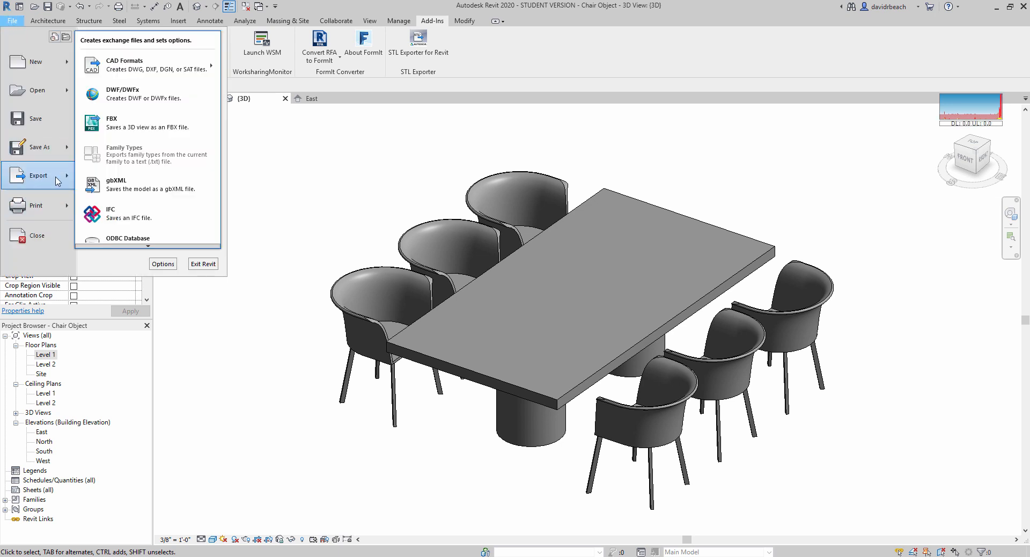
left_click(137, 128)
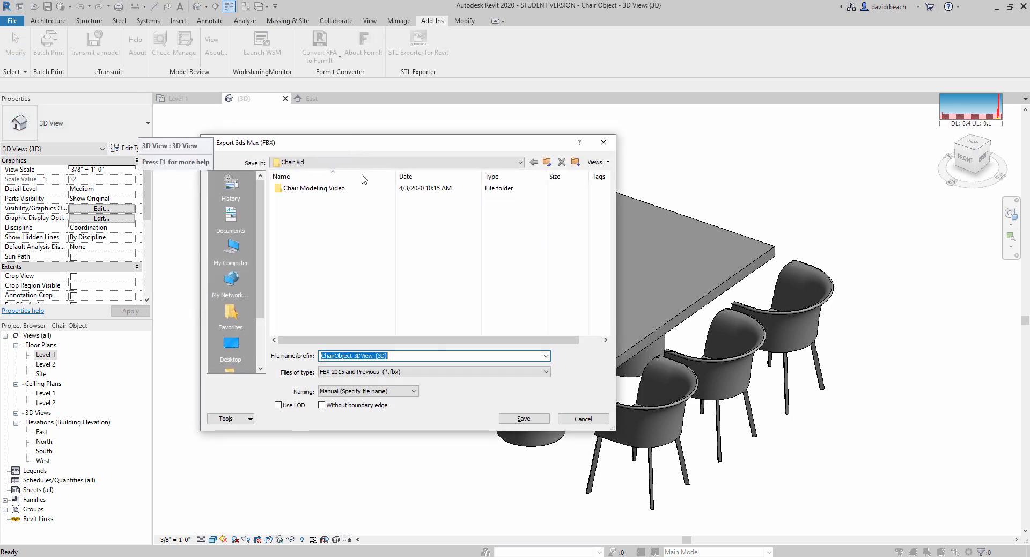
left_click_drag(363, 150, 422, 148)
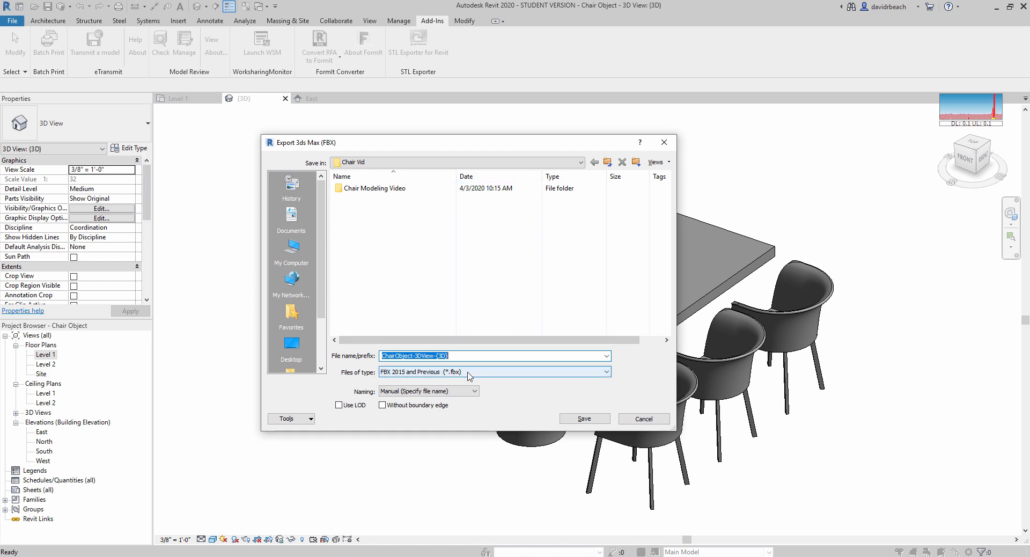
left_click(461, 356)
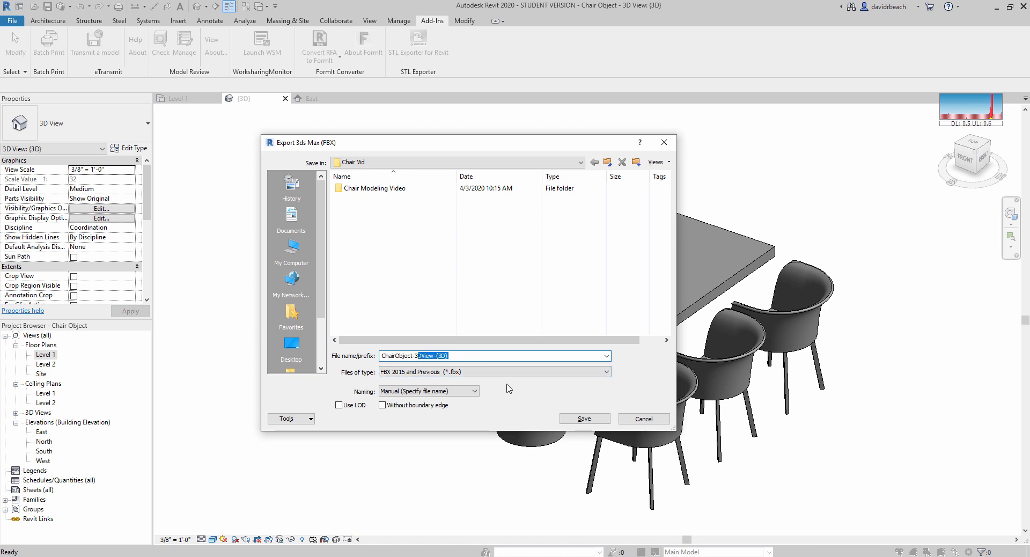
key("BackSpace")
key("BackSpace")
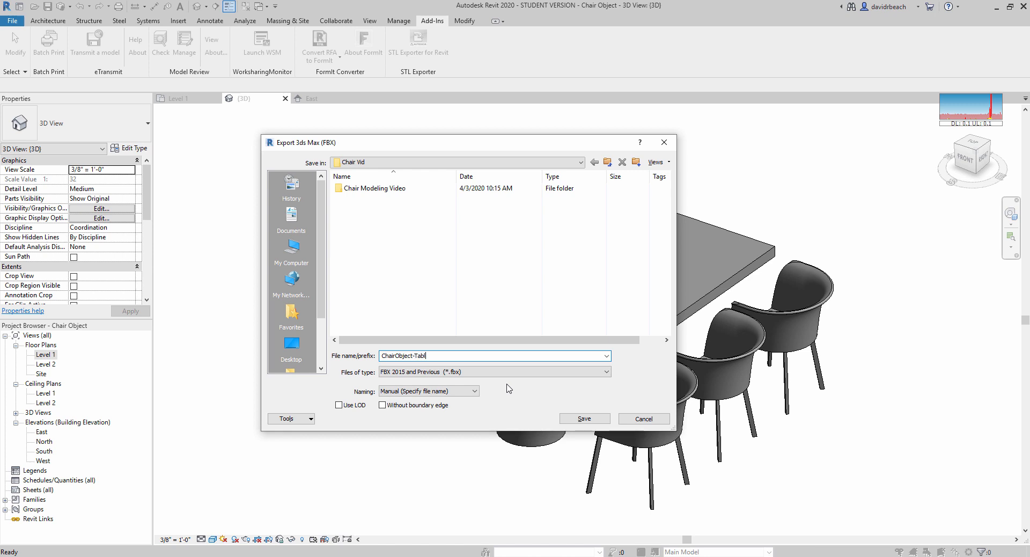
left_click(599, 422)
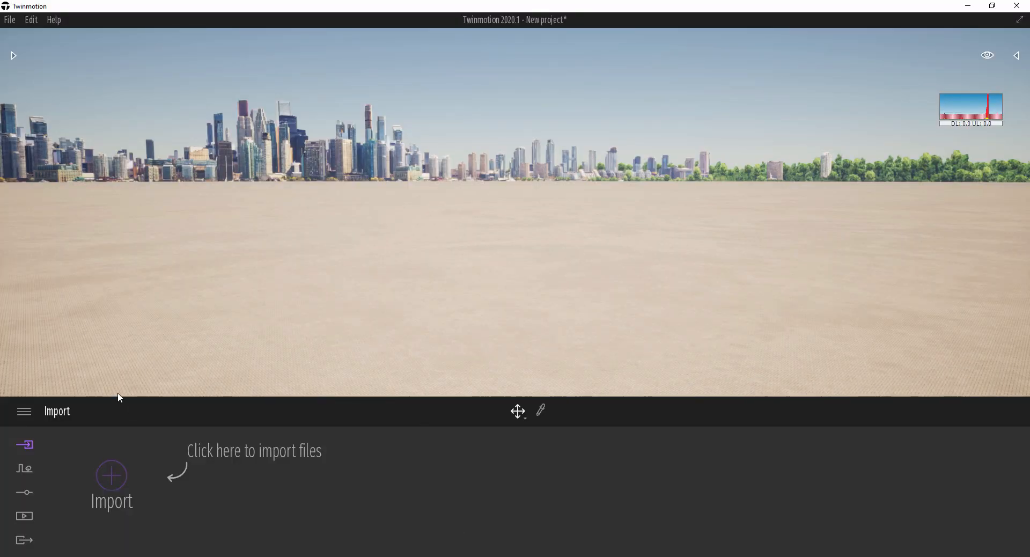
Step: Switch to Twinmotion and import the ChairObject-Table FBX as geometry from D:\Drury\Drury Classes\222-20\Online Materials\Chair Vid
left_click_drag(498, 244, 477, 211)
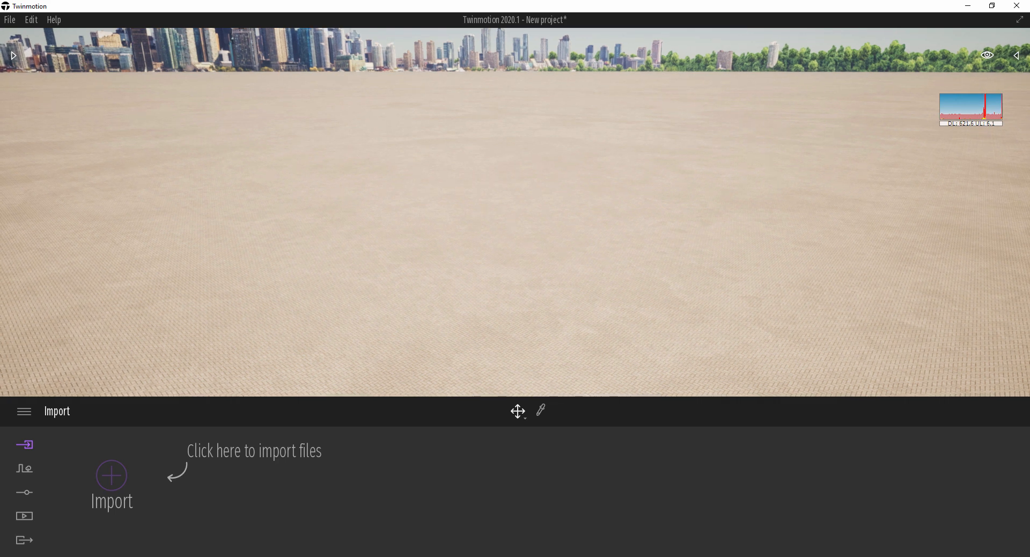
left_click(110, 477)
left_click(604, 254)
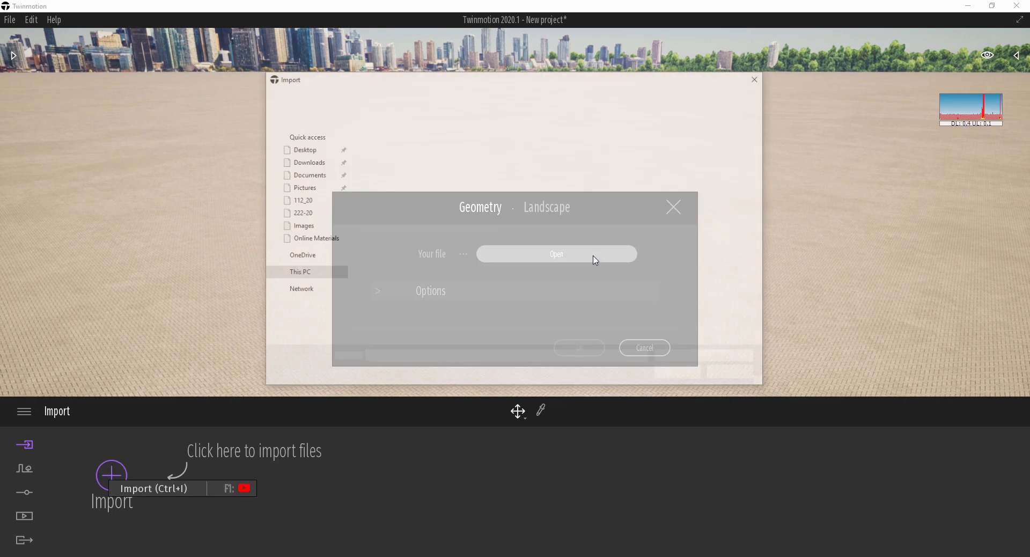
left_click(311, 329)
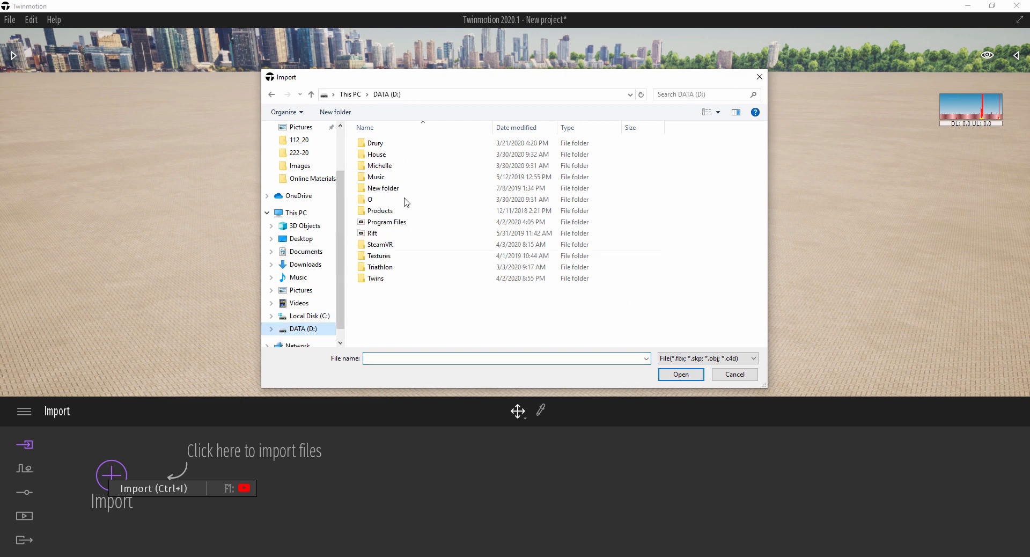
double_click(374, 143)
double_click(385, 176)
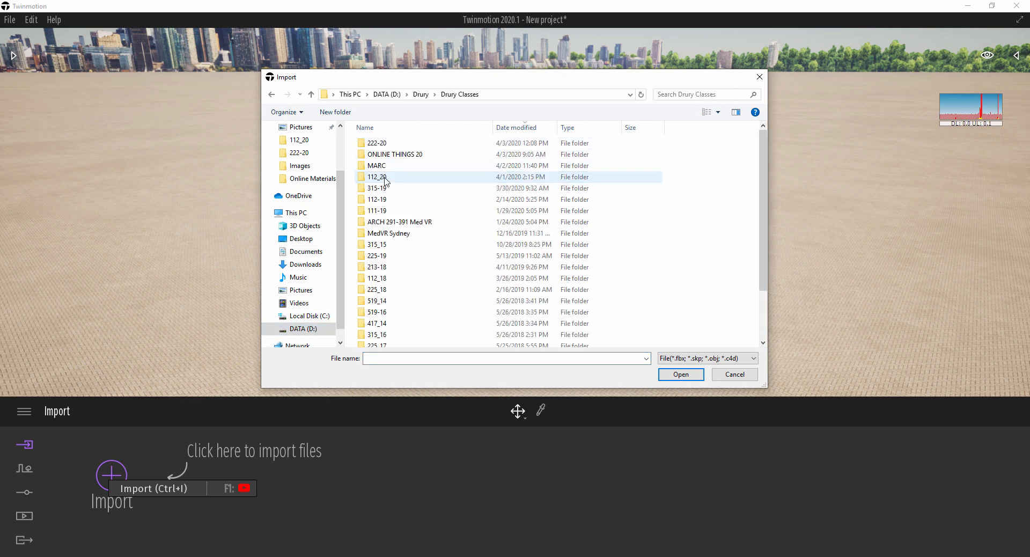
double_click(383, 144)
double_click(387, 154)
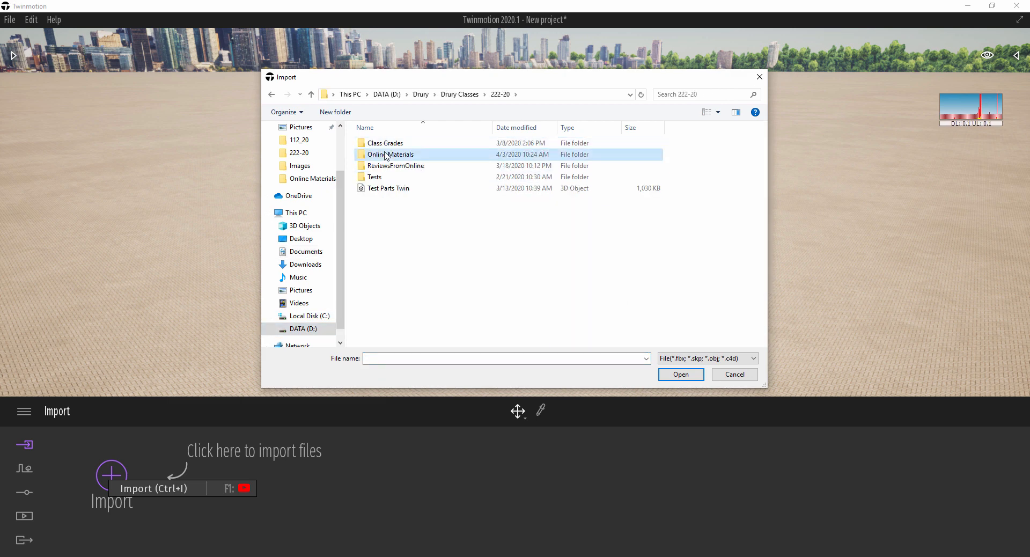
double_click(390, 151)
left_click(441, 156)
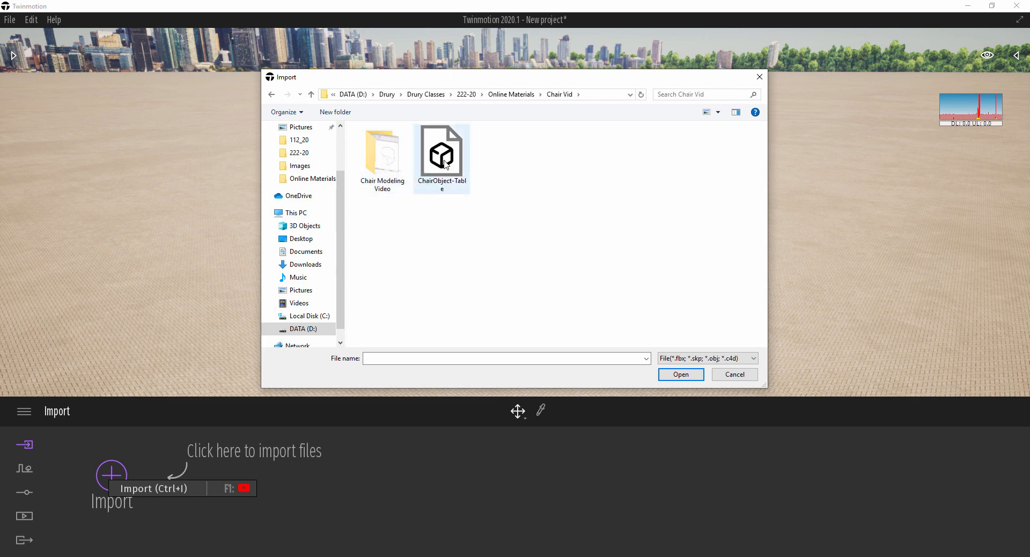
left_click(681, 374)
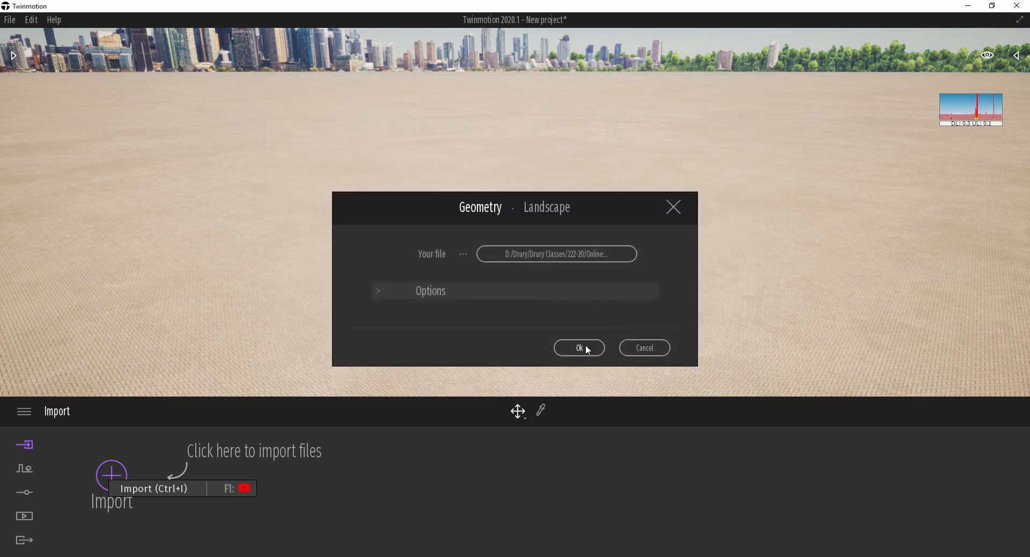
left_click(586, 346)
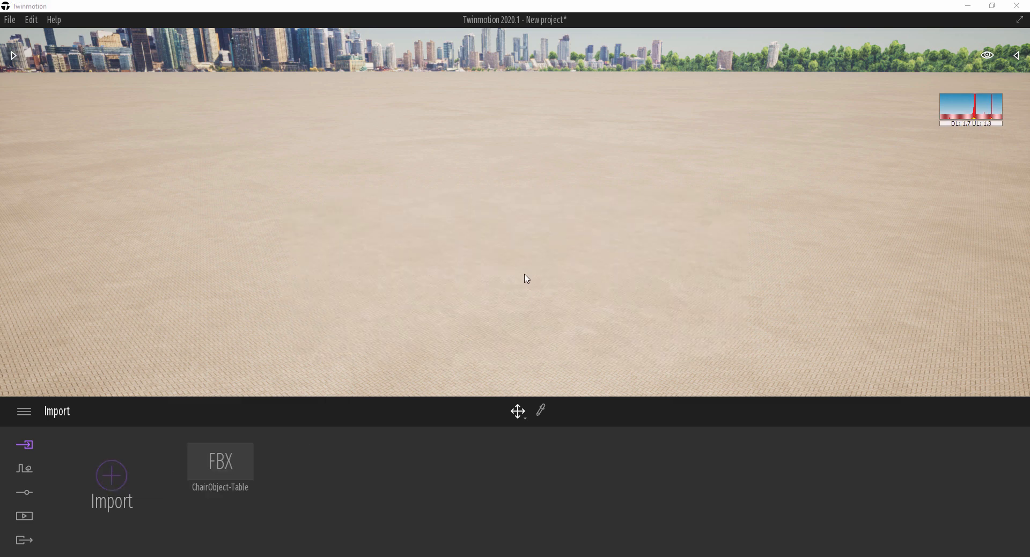
Step: Select ChairObject-Table.fbx in the Scenegraph and lower the imported table and chairs vertically toward the ground
mouse_move(525, 274)
right_mouse_down()
mouse_move(478, 293)
mouse_move(408, 270)
mouse_move(375, 274)
mouse_move(389, 276)
mouse_move(373, 300)
mouse_move(376, 269)
mouse_move(387, 266)
mouse_move(378, 332)
mouse_move(365, 330)
mouse_move(367, 276)
mouse_move(530, 281)
right_mouse_up()
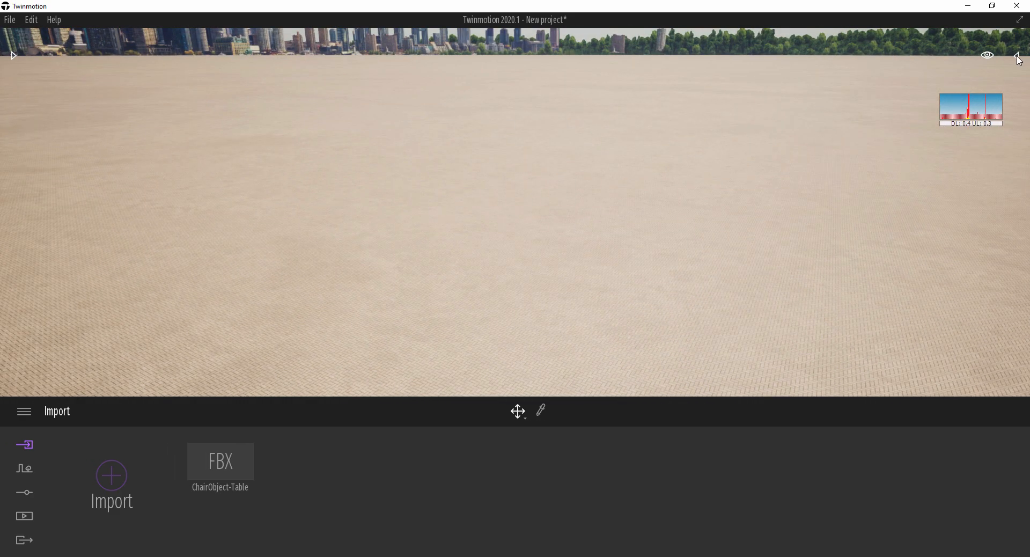
left_click(1020, 60)
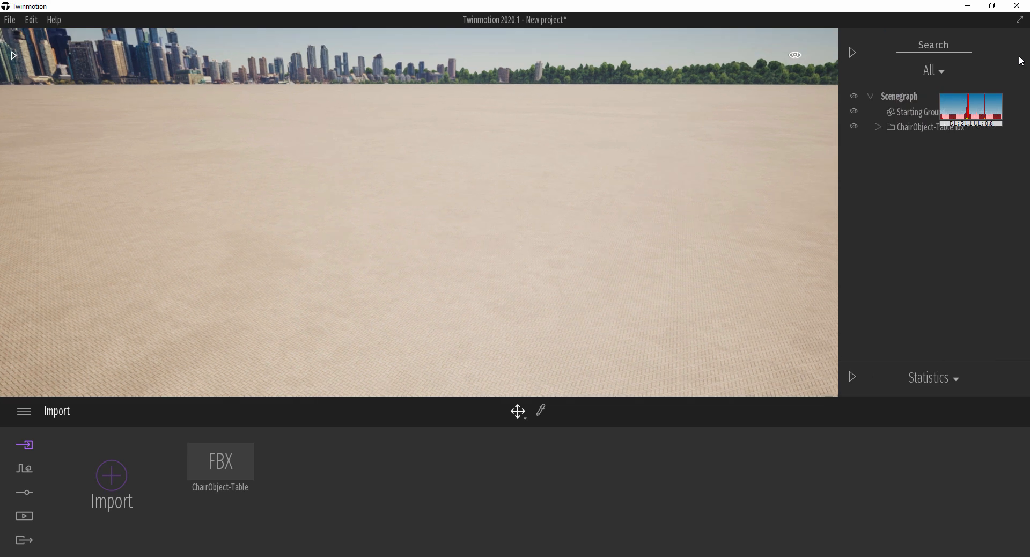
left_click(879, 128)
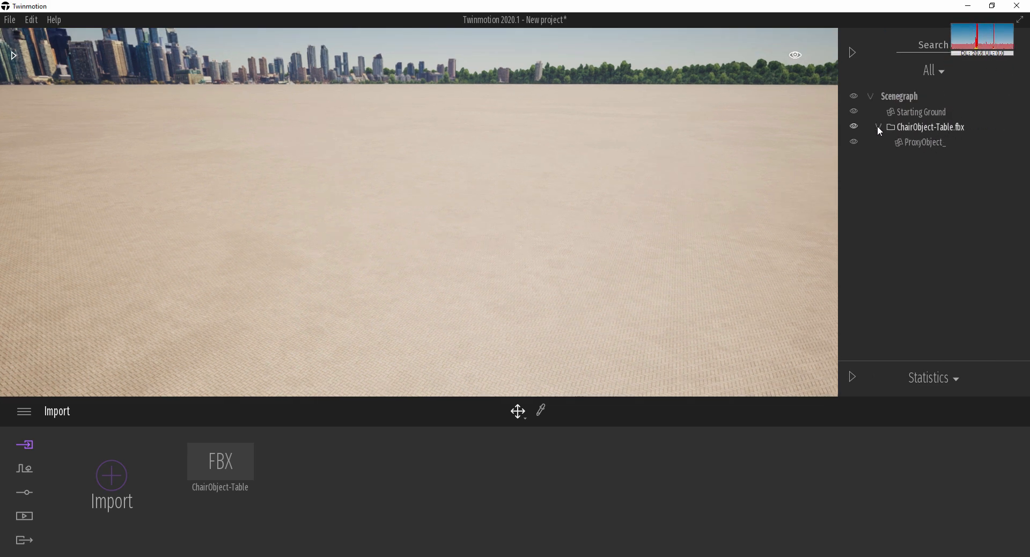
left_click(930, 129)
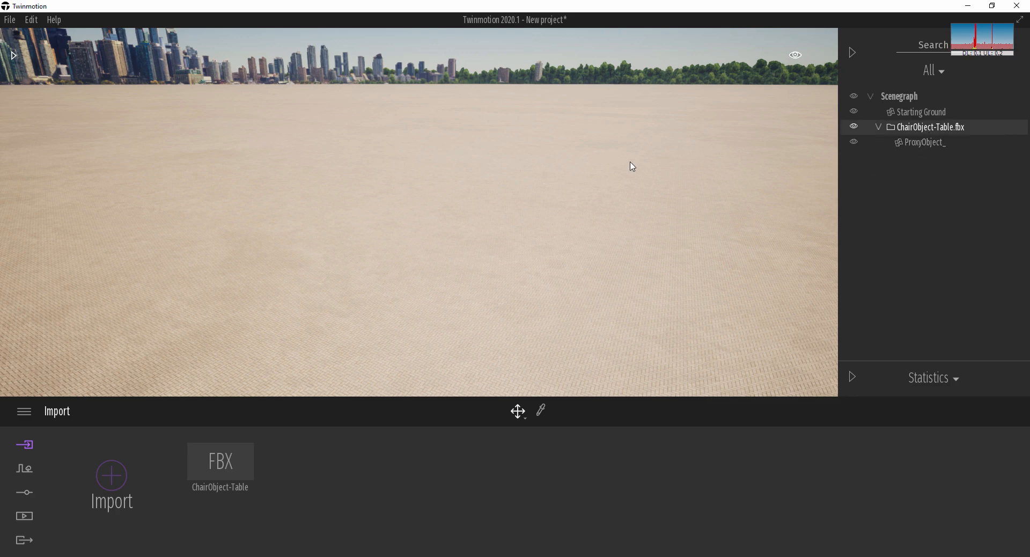
key("d")
right_click_drag(461, 215, 292, 220)
key("w")
key("w")
right_click_drag(379, 370, 398, 291)
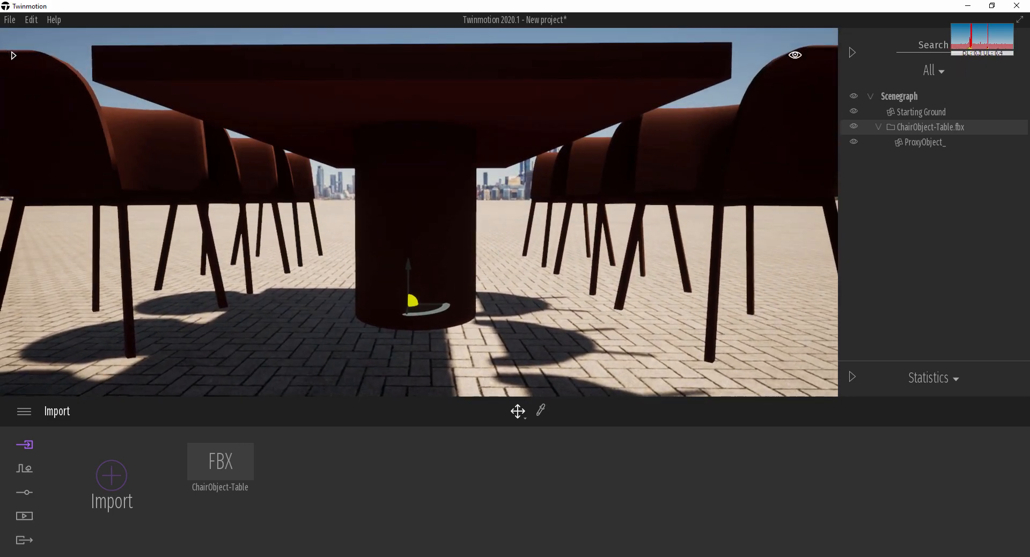
left_click_drag(411, 280, 412, 331)
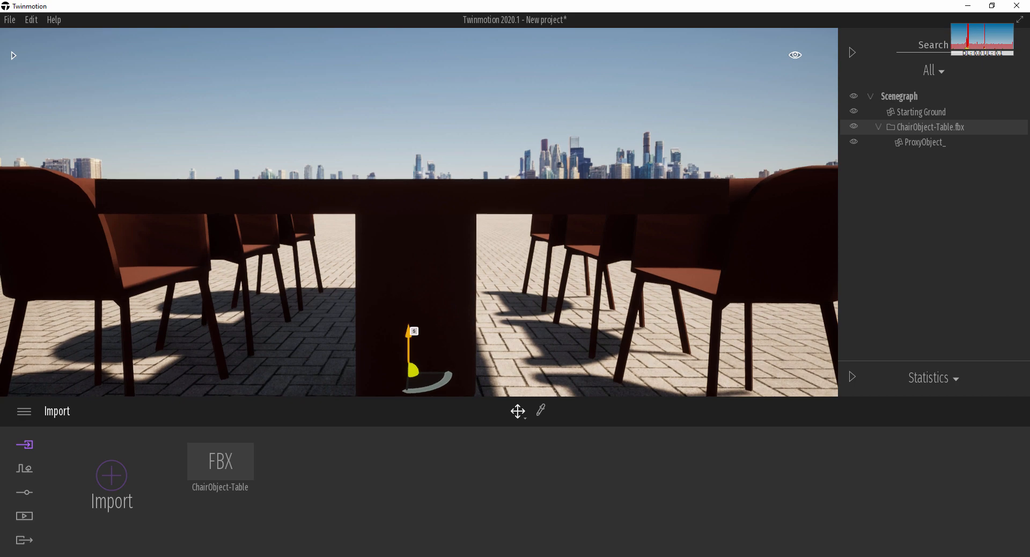
Step: Examine the imported table and chairs from above and from a corner to check how they sit on the paving
right_click_drag(496, 337, 283, 476)
key("s")
key("w")
key("d")
key("s")
key("w")
key("s")
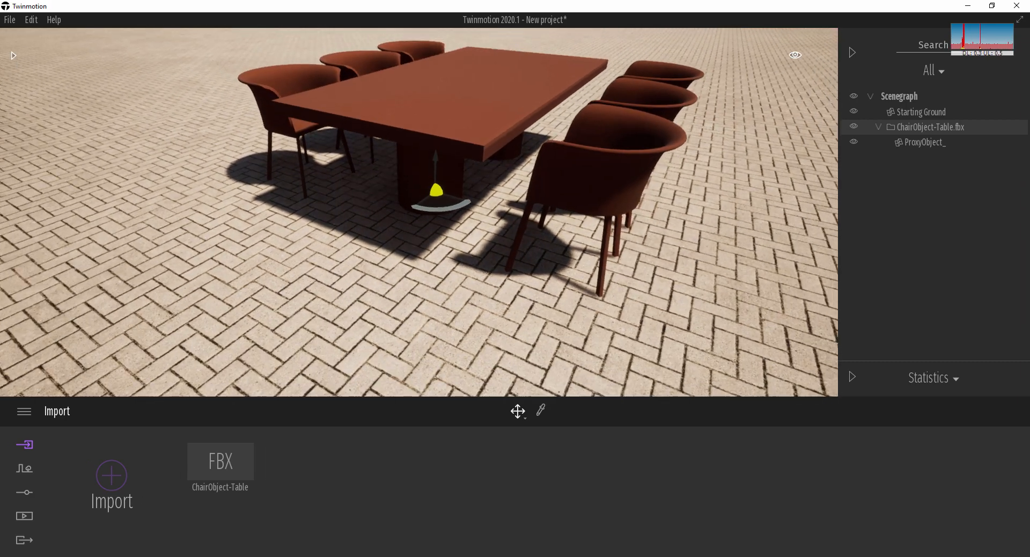
right_click_drag(449, 193, 453, 168)
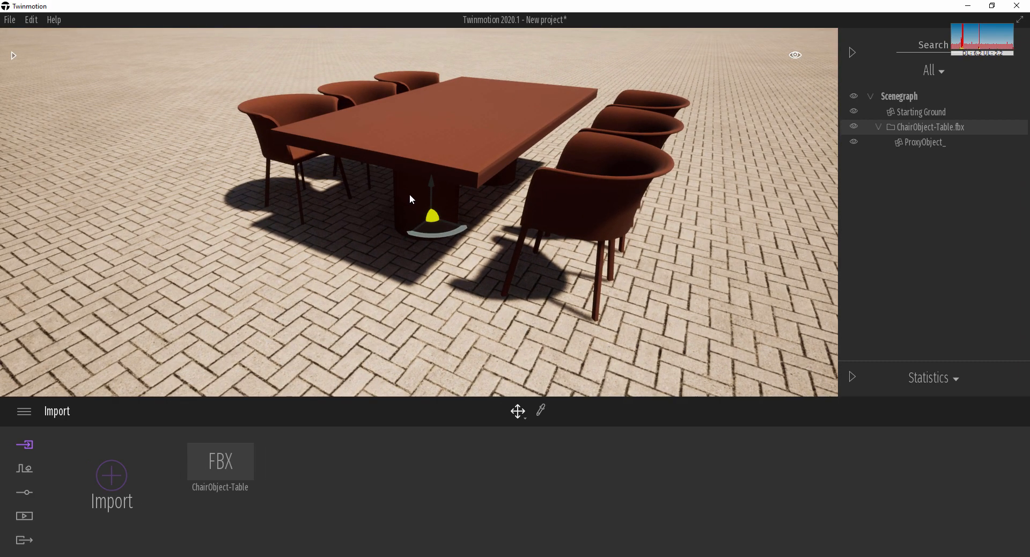
left_click(423, 200)
Step: Open the material library and look through the Wood materials for a finish for the furniture
left_click(13, 56)
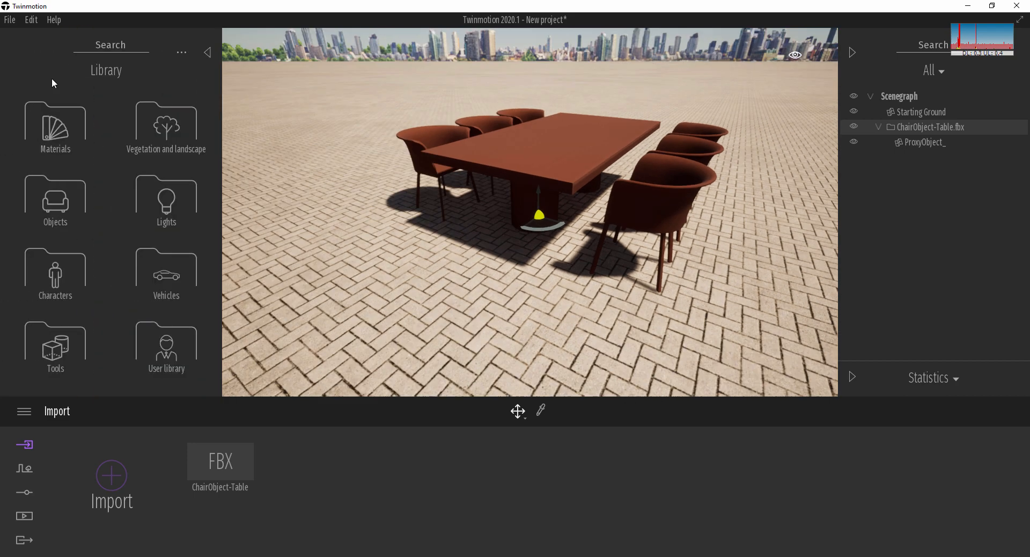
left_click(53, 131)
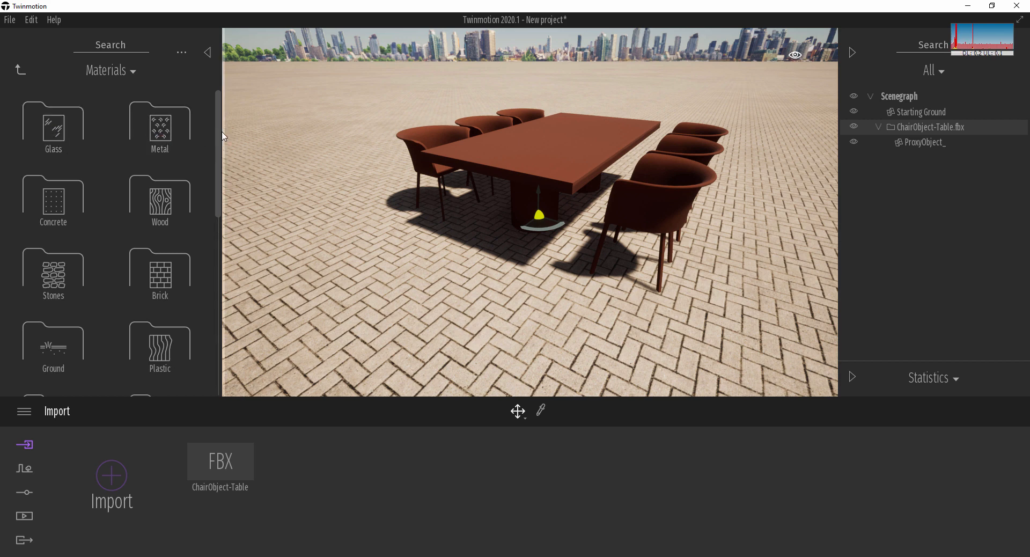
left_click_drag(220, 137, 222, 173)
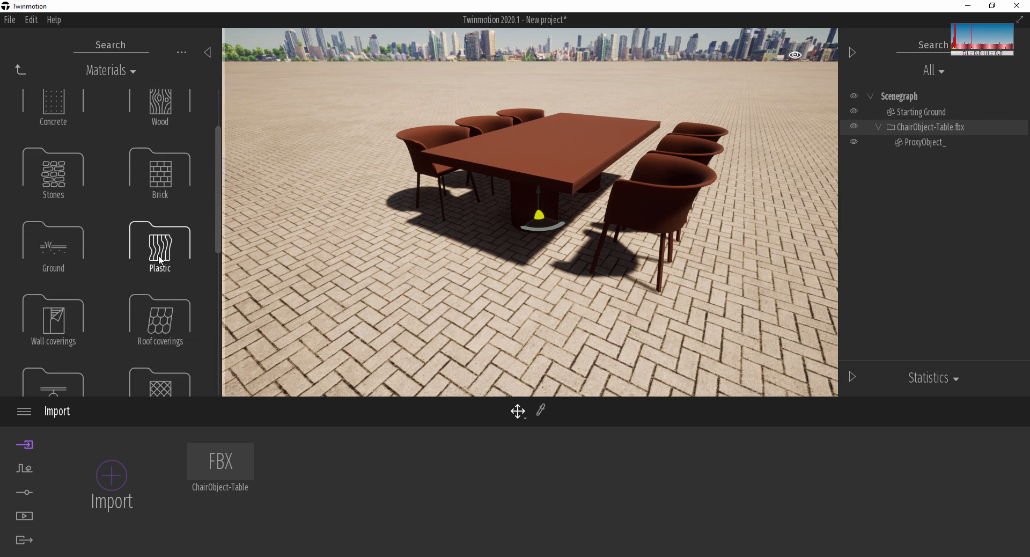
scroll(146, 170, "up", 3)
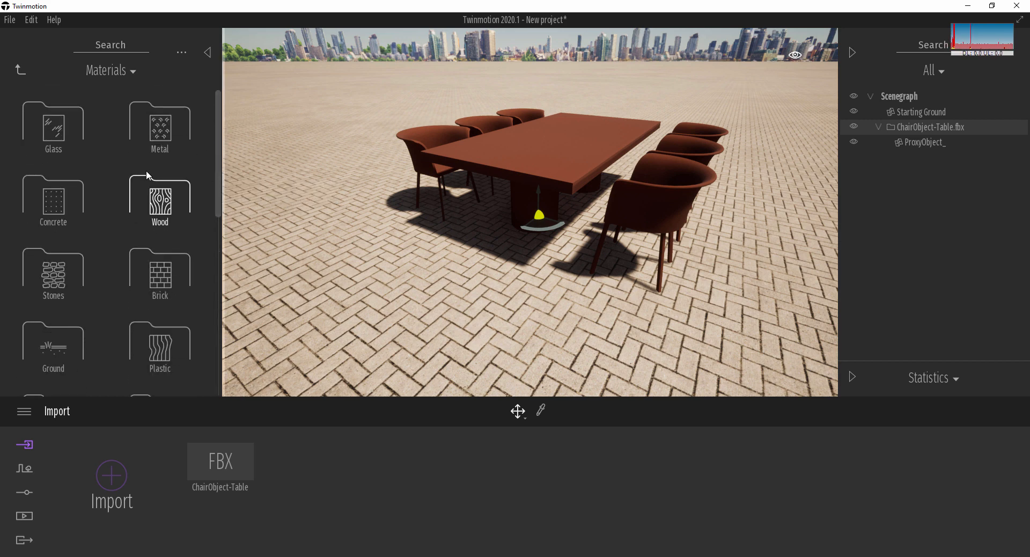
left_click(160, 189)
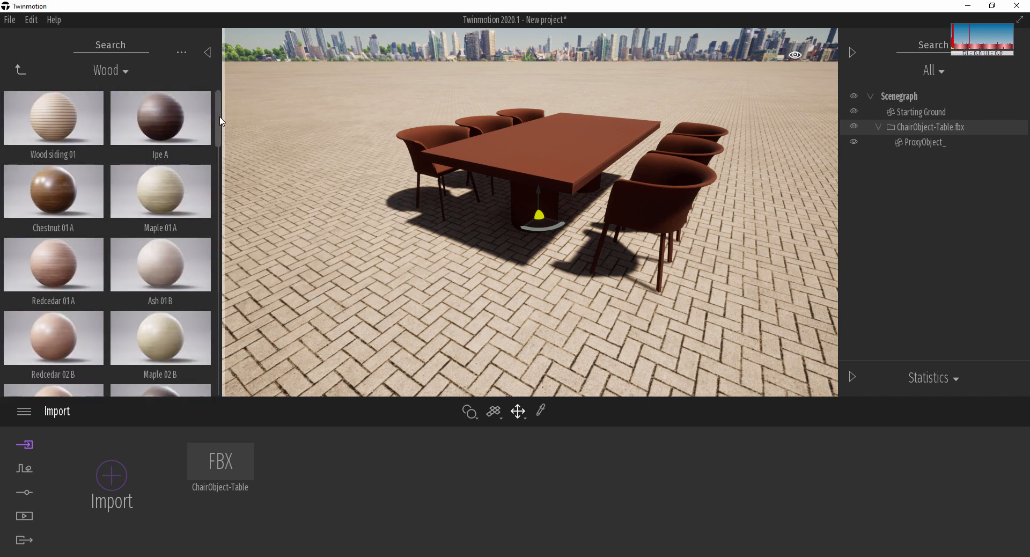
left_click_drag(224, 134, 230, 310)
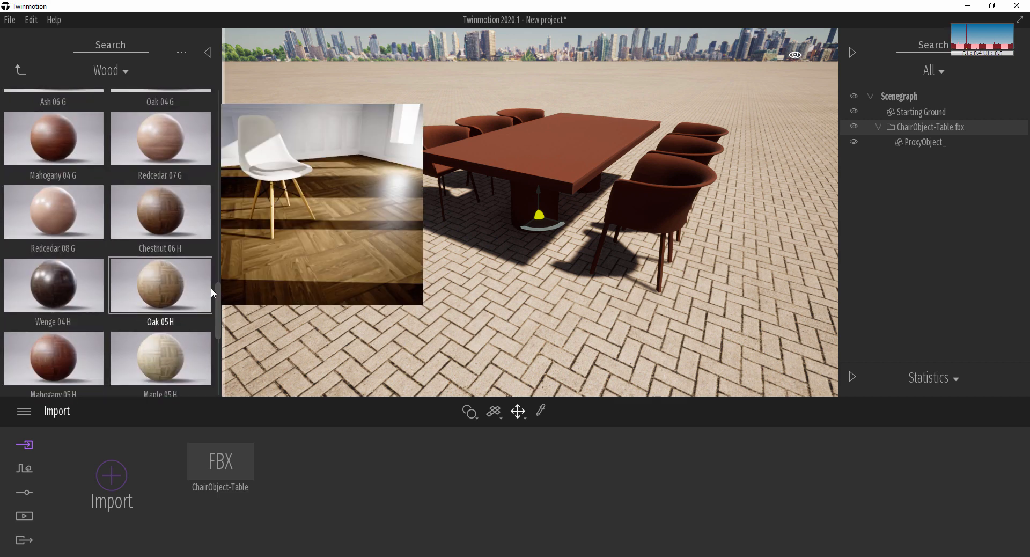
mouse_move(85, 289)
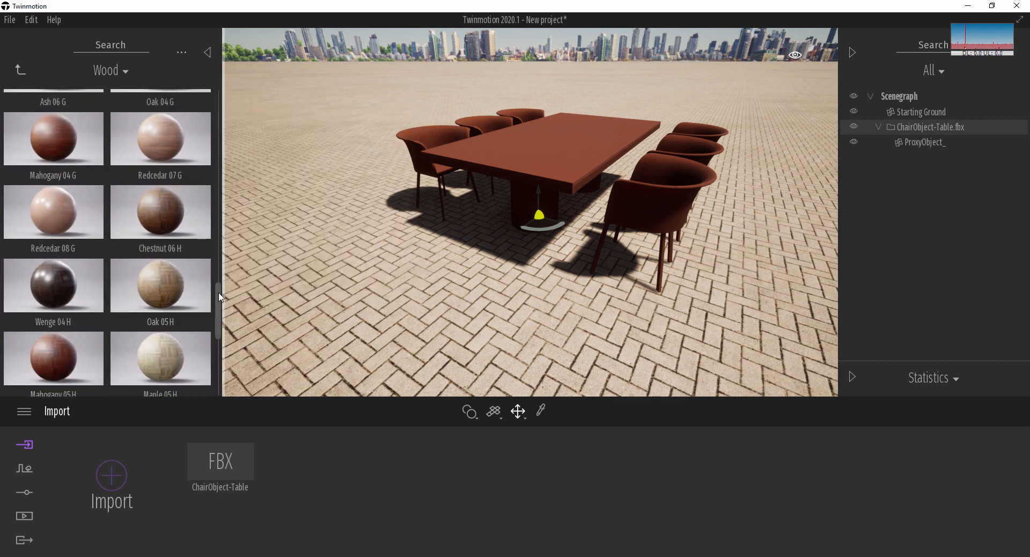
left_click_drag(219, 293, 222, 327)
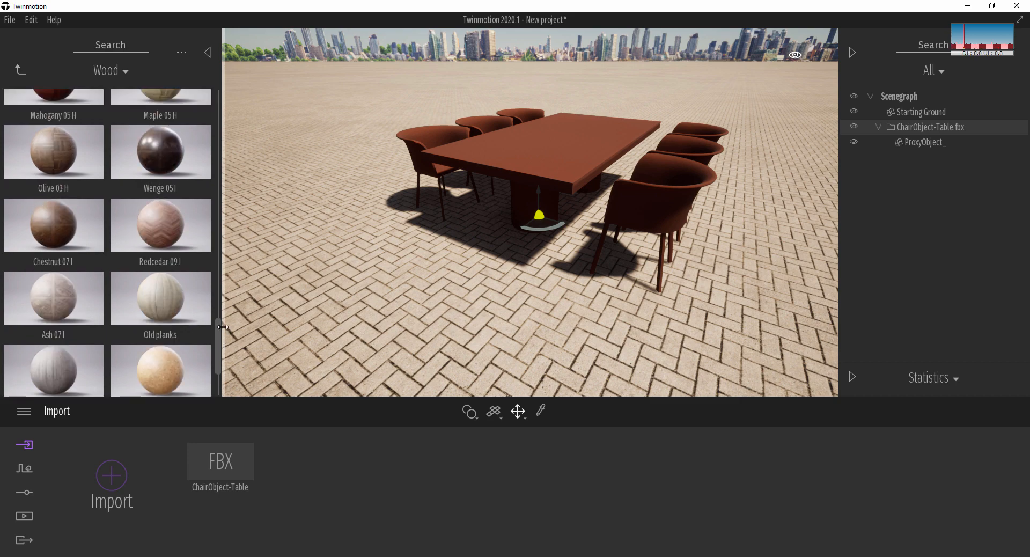
mouse_move(180, 151)
left_click_drag(220, 334, 213, 243)
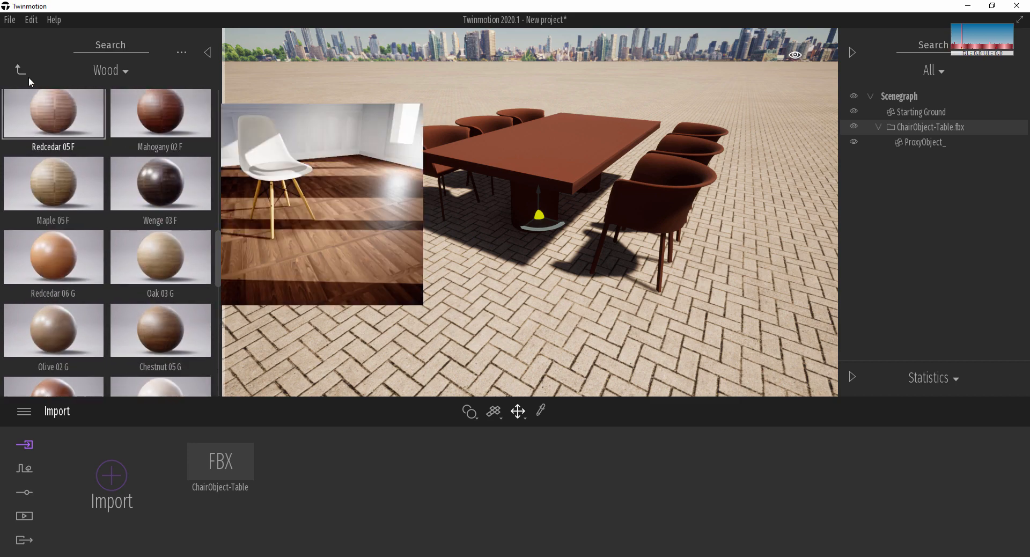
Step: Return to the material categories and look through the Plastic materials
left_click(22, 69)
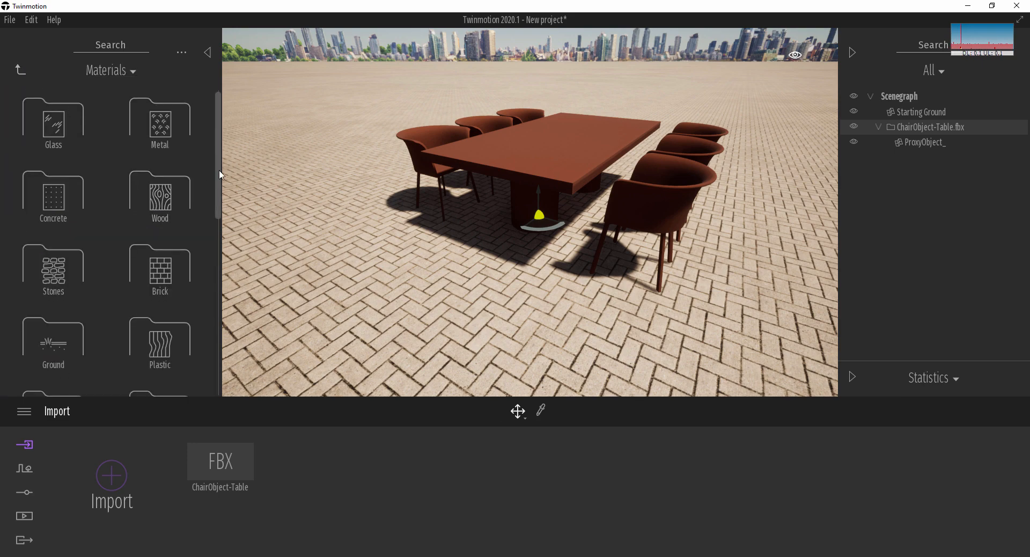
scroll(213, 166, "down", 2)
left_click(160, 263)
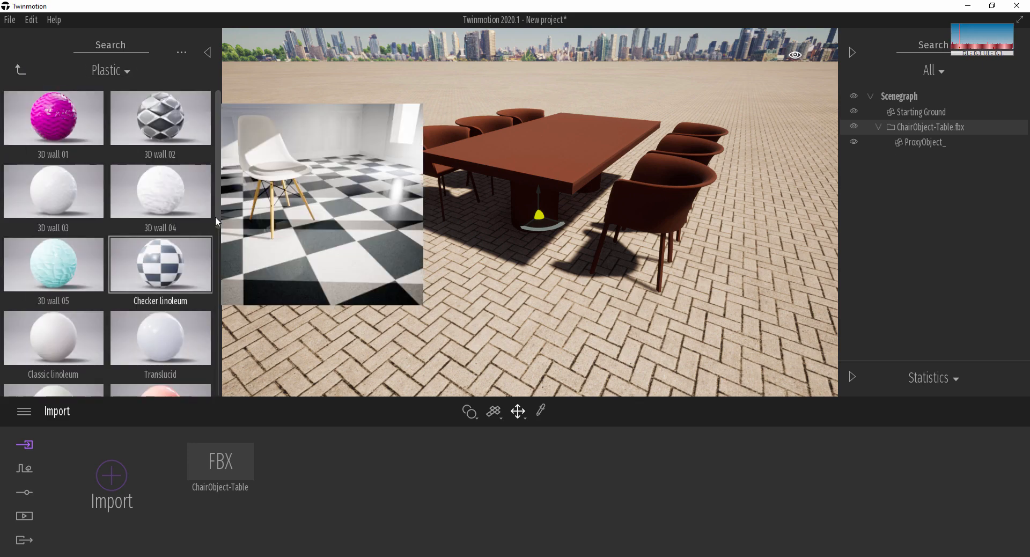
left_click_drag(219, 171, 212, 114)
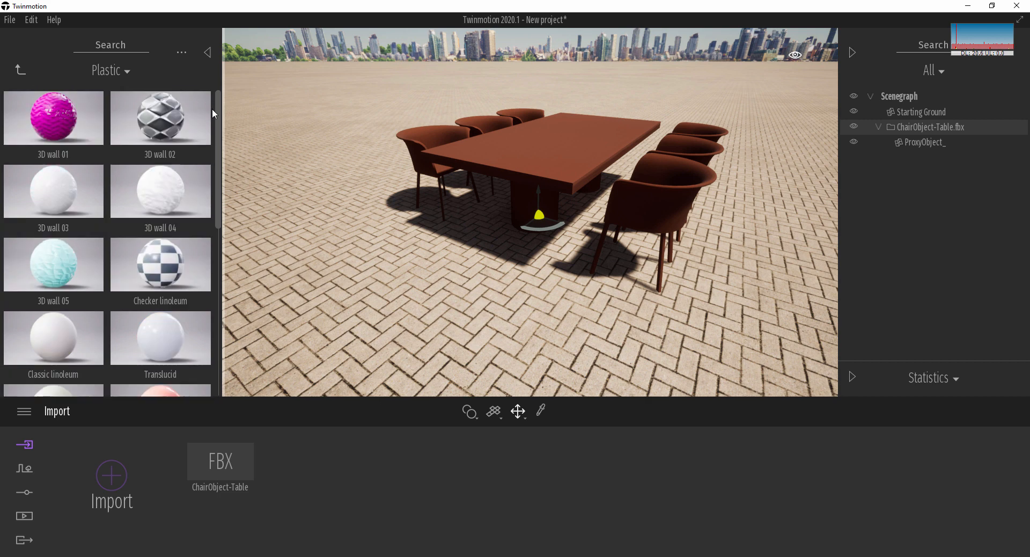
Step: Apply the Clay02 material from the Modelling category to the table and chairs
left_click(20, 70)
left_click_drag(219, 209, 219, 376)
left_click(55, 373)
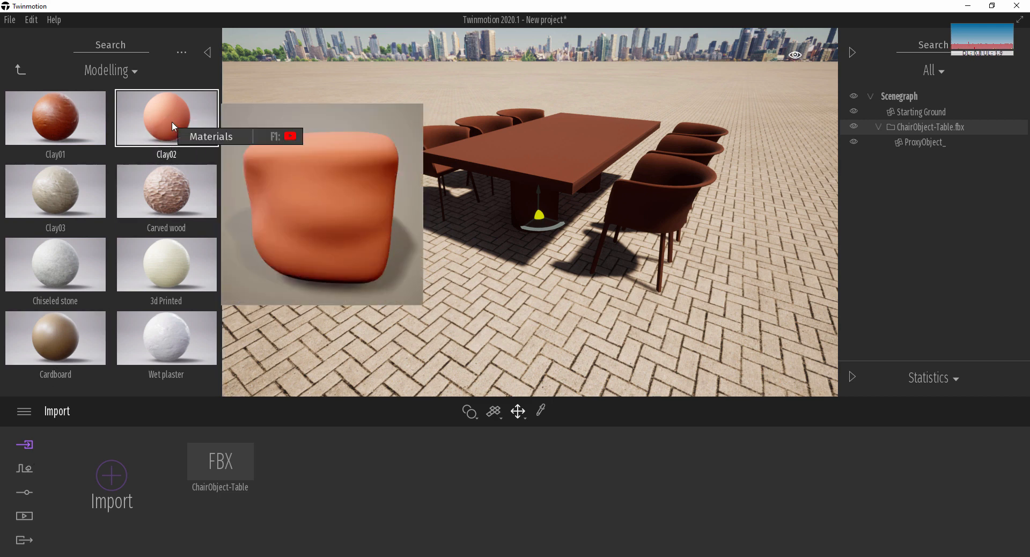
left_click_drag(167, 121, 476, 154)
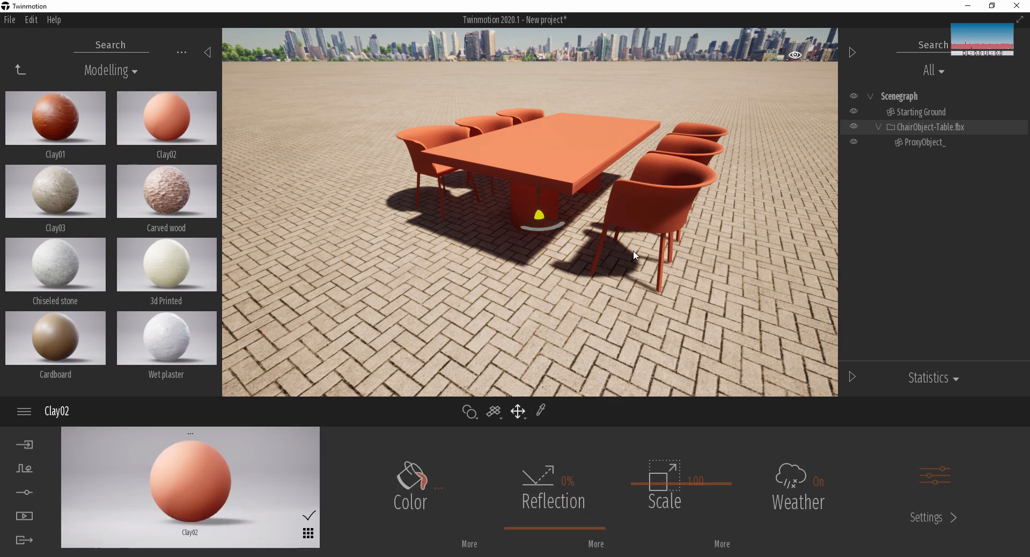
Step: Change the Clay02 material's colour to a dark brown, hex 241608
right_click_drag(529, 144, 542, 177)
key("w")
scroll(395, 214, "down", 5)
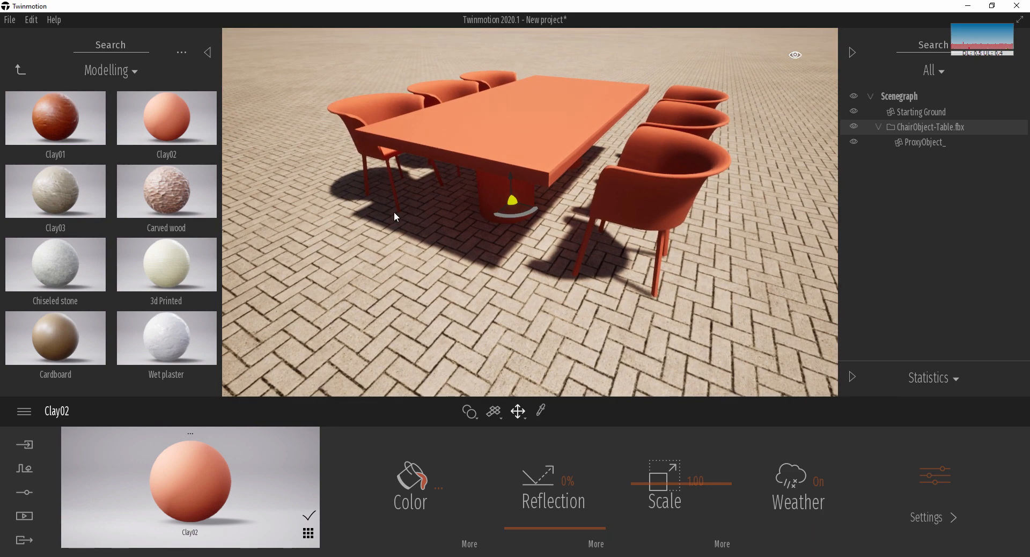
left_click(439, 488)
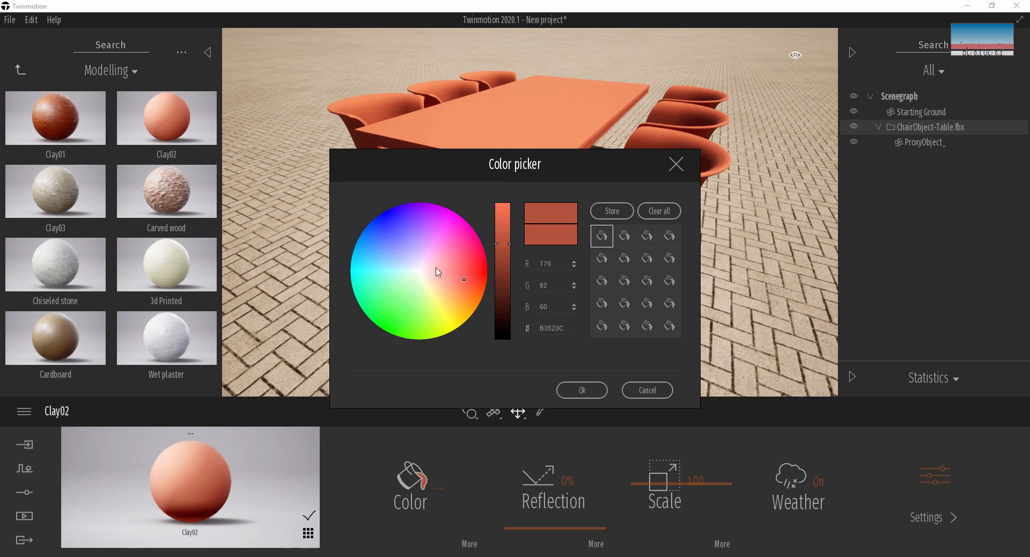
left_click_drag(508, 244, 519, 329)
mouse_move(457, 274)
left_mouse_down()
mouse_move(475, 303)
mouse_move(508, 320)
mouse_move(465, 296)
left_mouse_up()
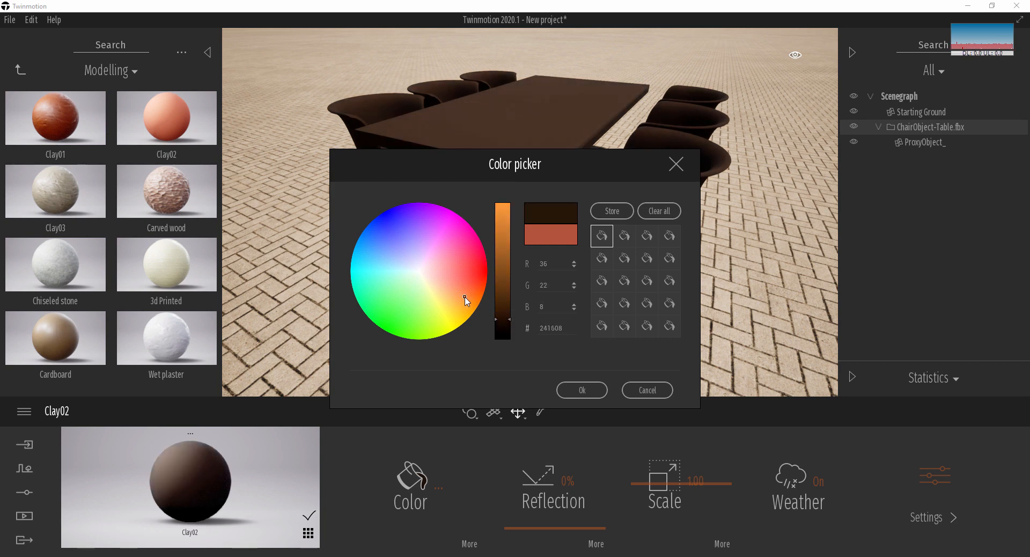
left_click(581, 390)
Step: Inspect the recoloured furniture up close and set the Clay02 material's reflection to 27%
scroll(581, 244, "up", 5)
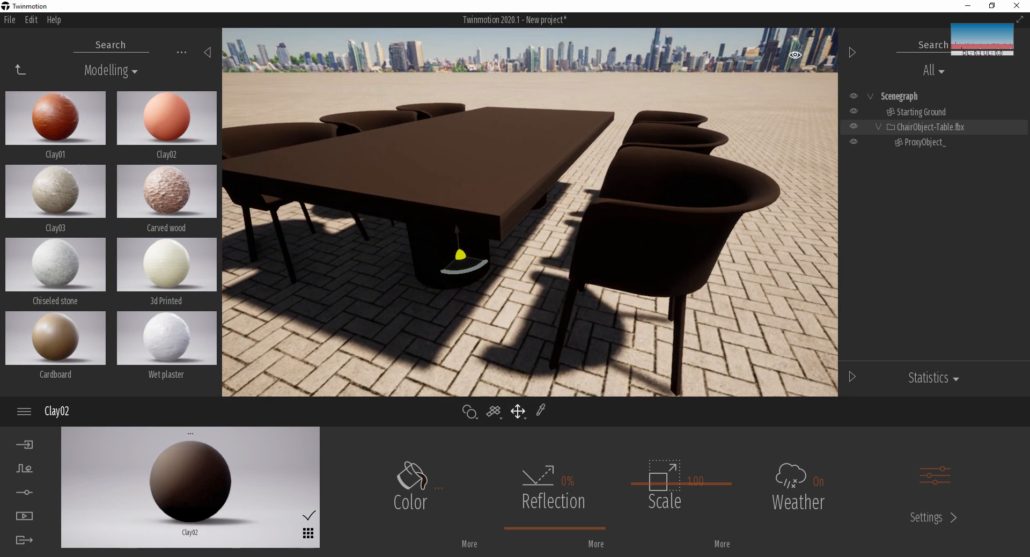
scroll(530, 213, "down", 5)
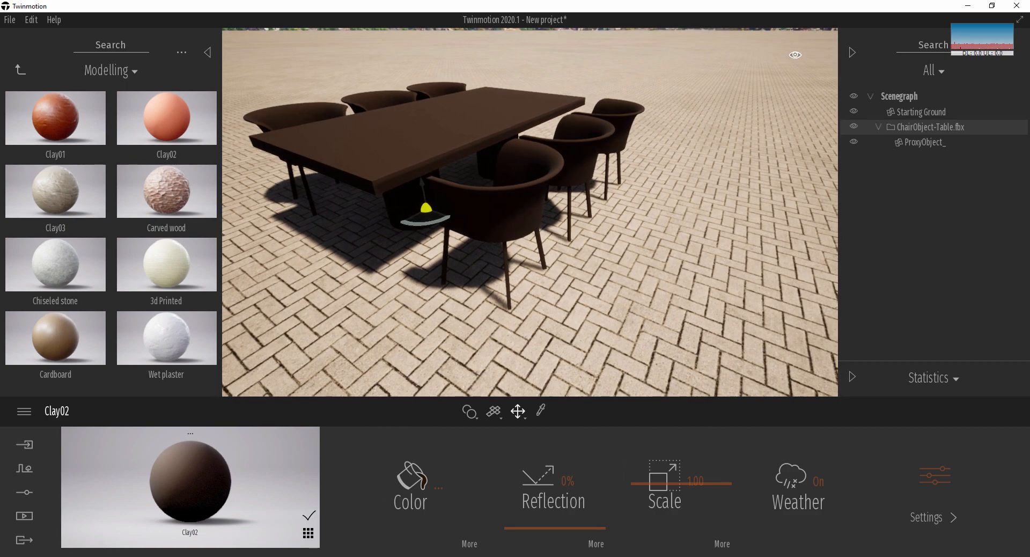
scroll(530, 213, "up", 6)
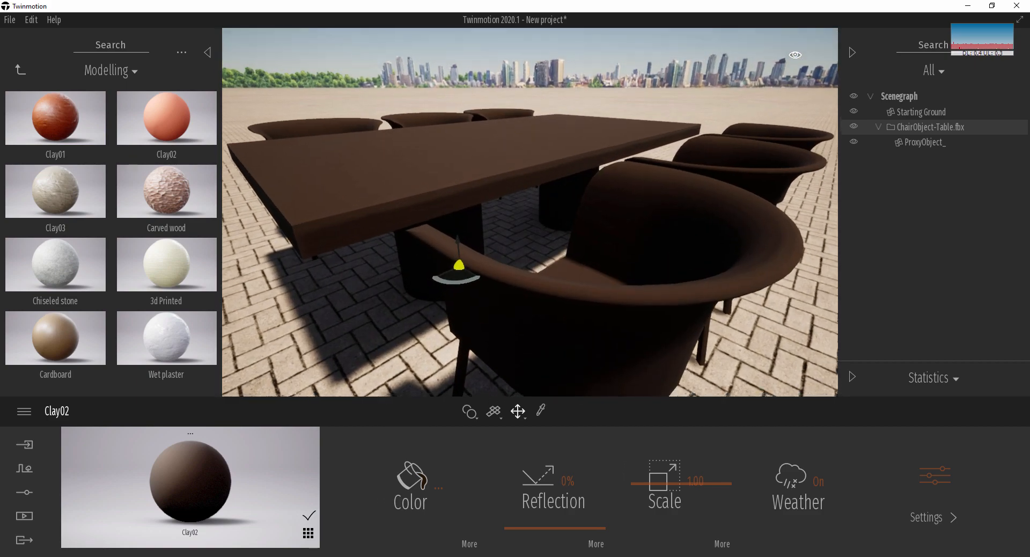
scroll(530, 212, "down", 5)
scroll(530, 212, "up", 5)
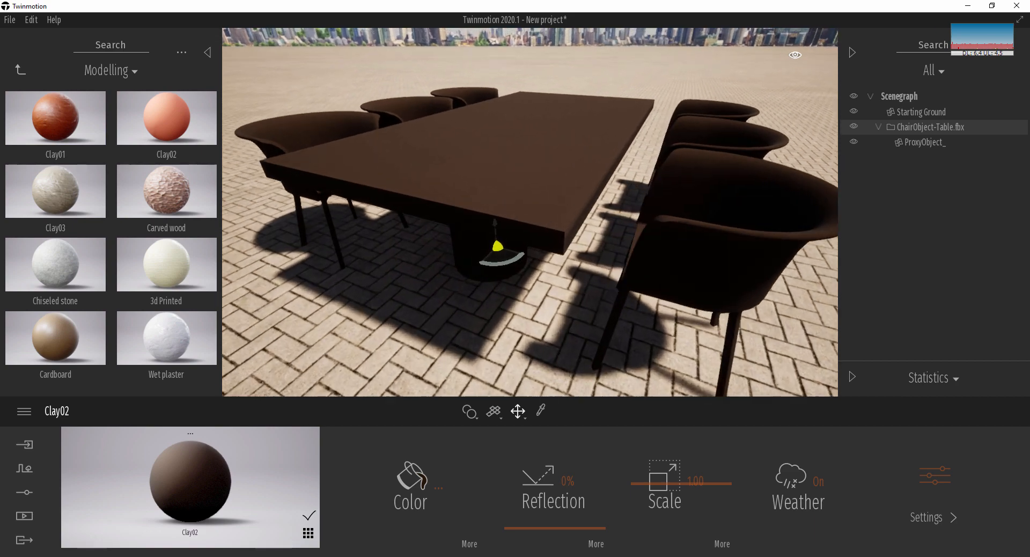
scroll(551, 270, "down", 1)
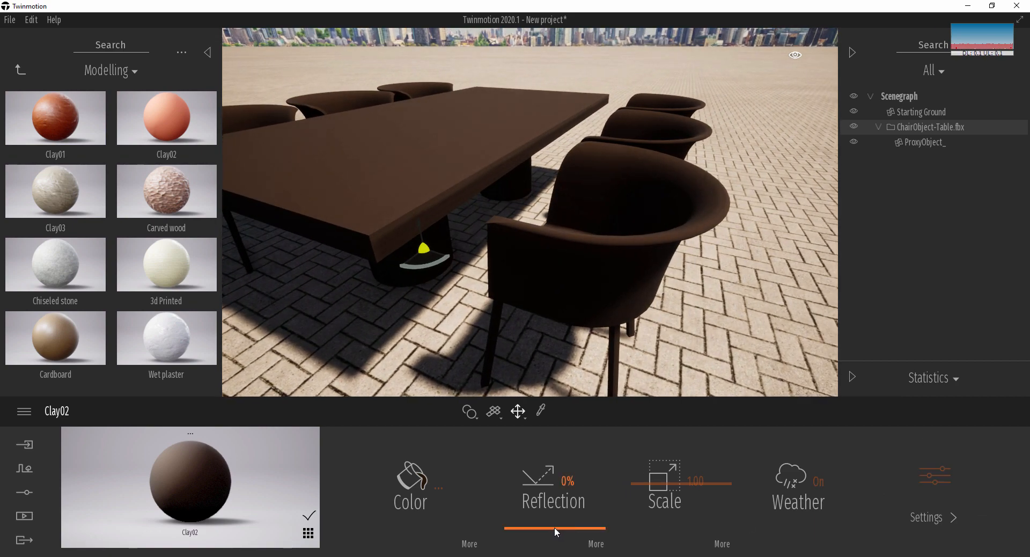
left_click_drag(555, 528, 567, 504)
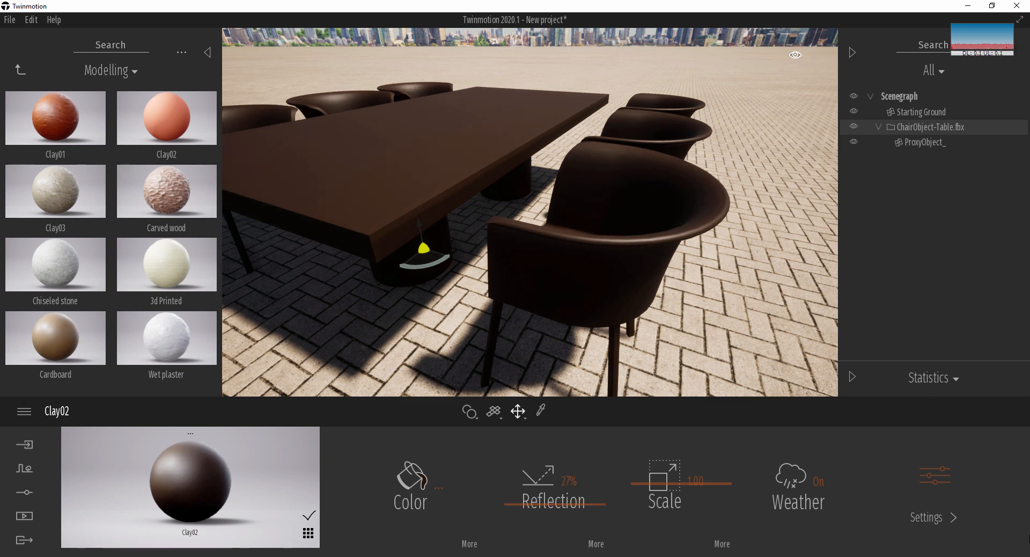
Step: Set the Clay02 material's metallicness to 21% and its bump to 33%, keeping the existing bump texture
left_click(933, 488)
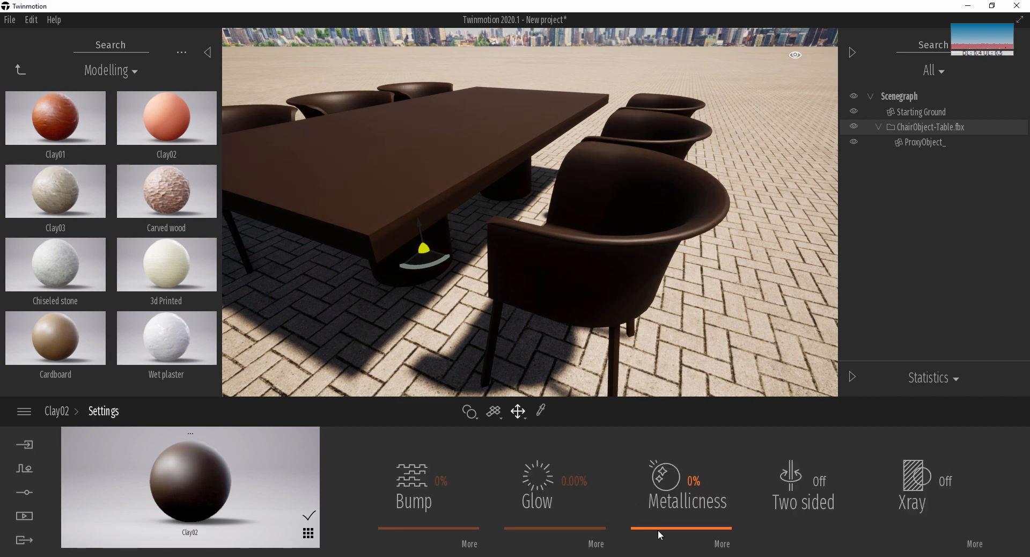
left_click_drag(660, 532, 661, 511)
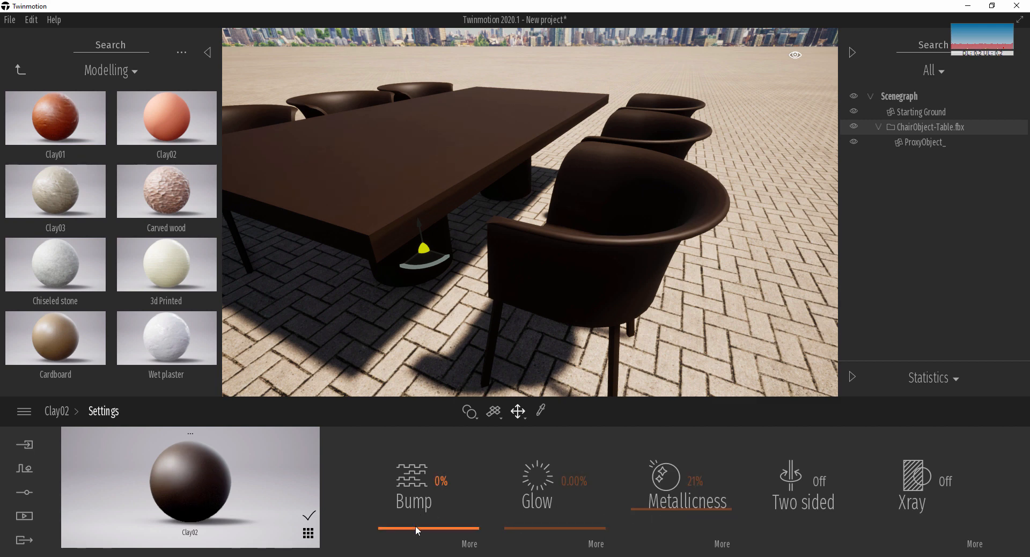
left_click_drag(418, 532, 425, 497)
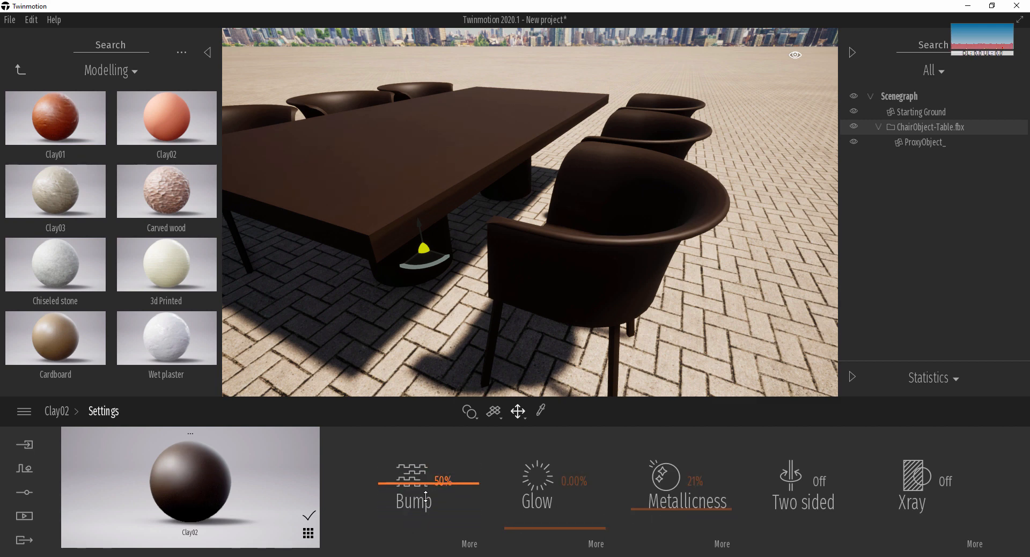
left_click(469, 544)
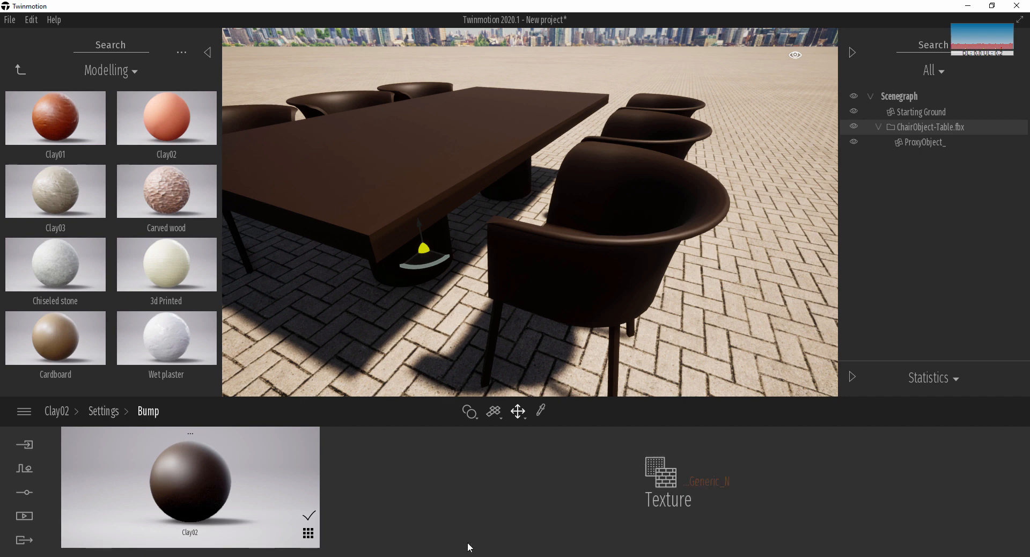
right_click(711, 483)
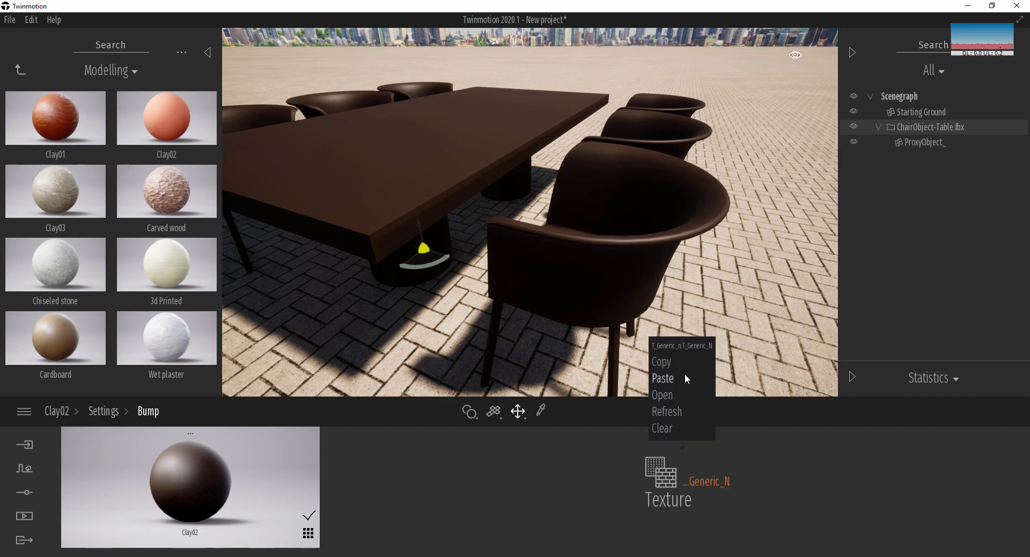
left_click(103, 411)
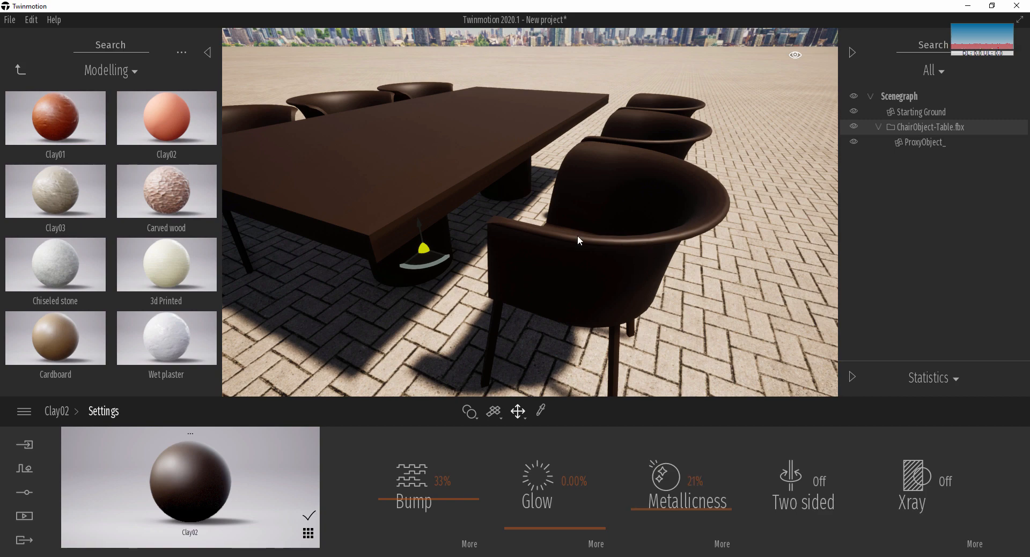
Step: Examine the finished material on the table and chairs from several distances and angles
mouse_move(577, 236)
right_mouse_down()
mouse_move(575, 250)
mouse_move(553, 240)
mouse_move(544, 212)
mouse_move(576, 237)
right_mouse_up()
key("s")
key("s")
key("w")
key("s")
key("a")
key("w")
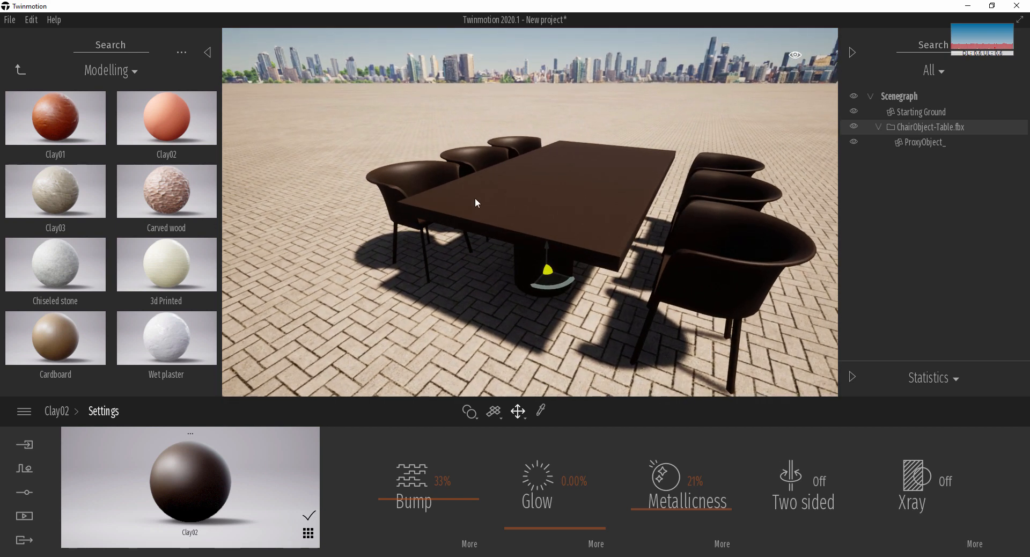
mouse_move(564, 204)
right_mouse_down()
mouse_move(587, 193)
mouse_move(539, 202)
mouse_move(559, 200)
mouse_move(551, 207)
right_mouse_up()
key("d")
key("w")
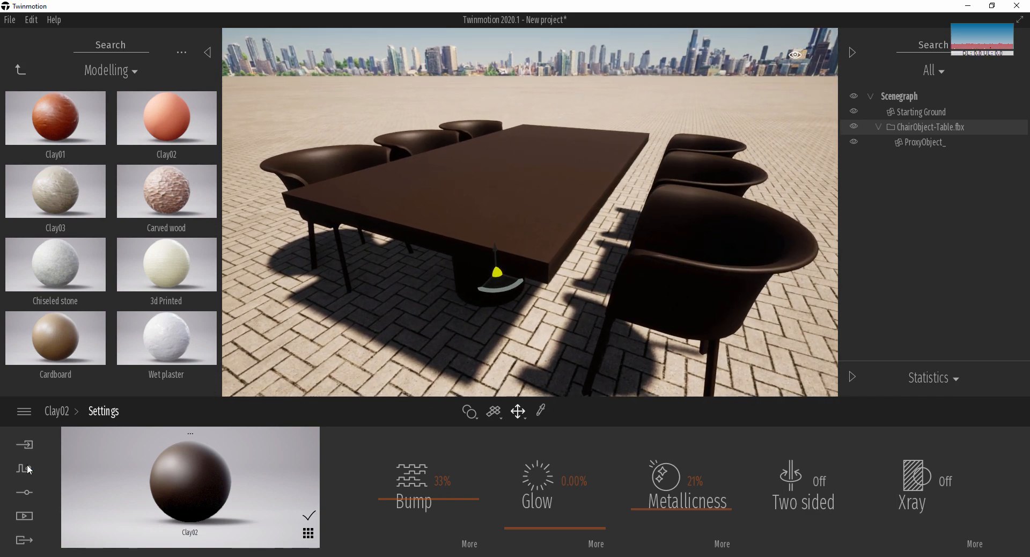
Step: Close the material library and bring up the list of imported files
left_click(25, 445)
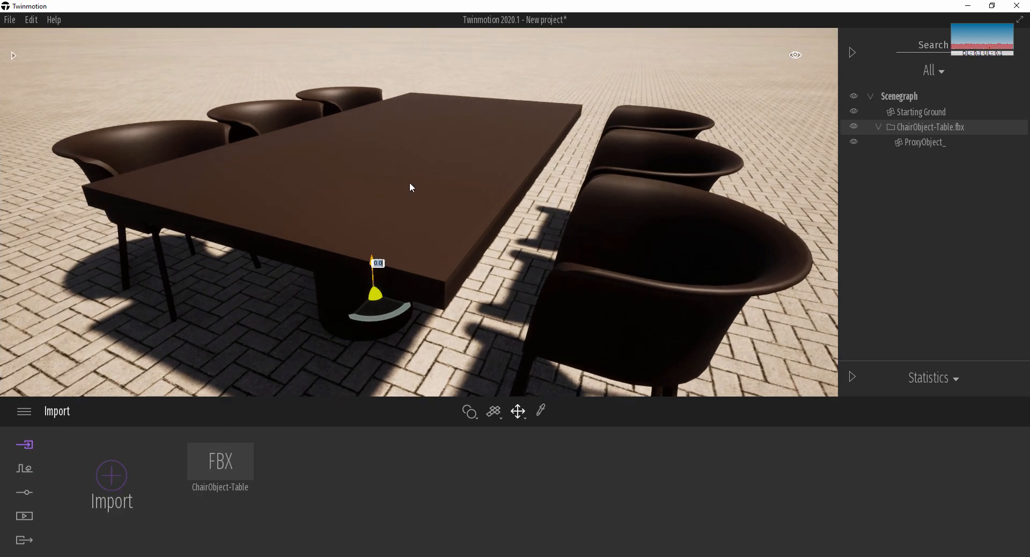
scroll(411, 186, "down", 5)
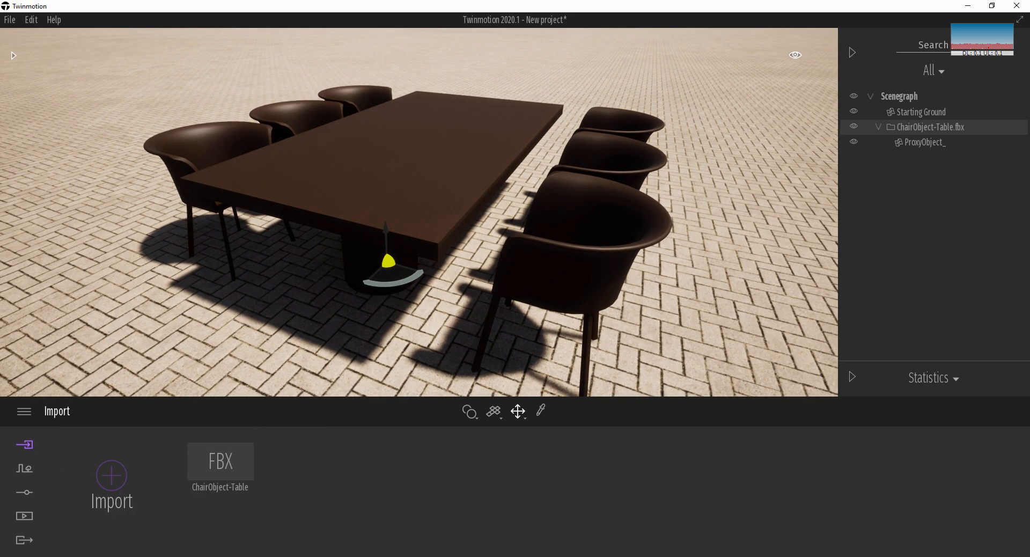
Step: Switch to the Chair Object model in Revit and start editing the table in place
left_click(266, 555)
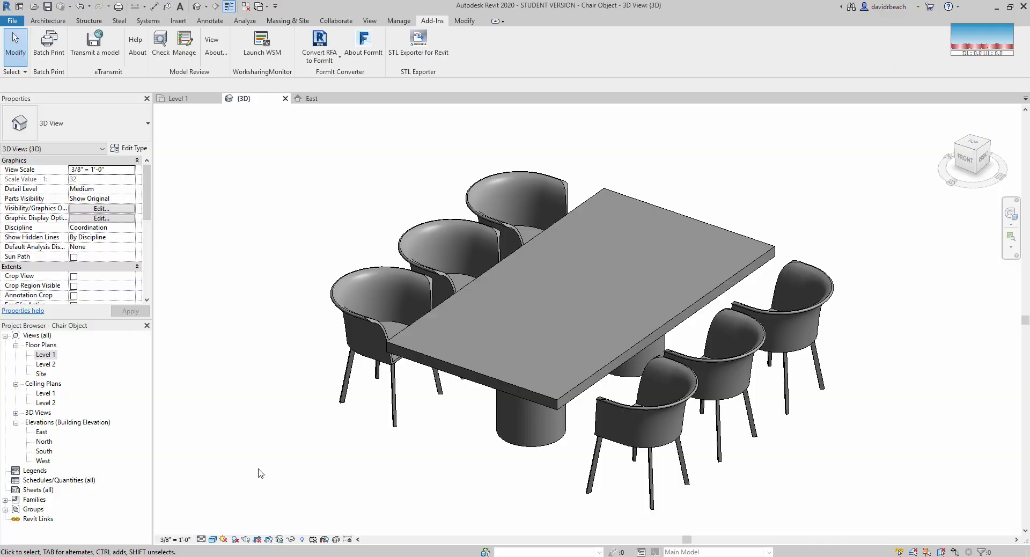
left_click(504, 320)
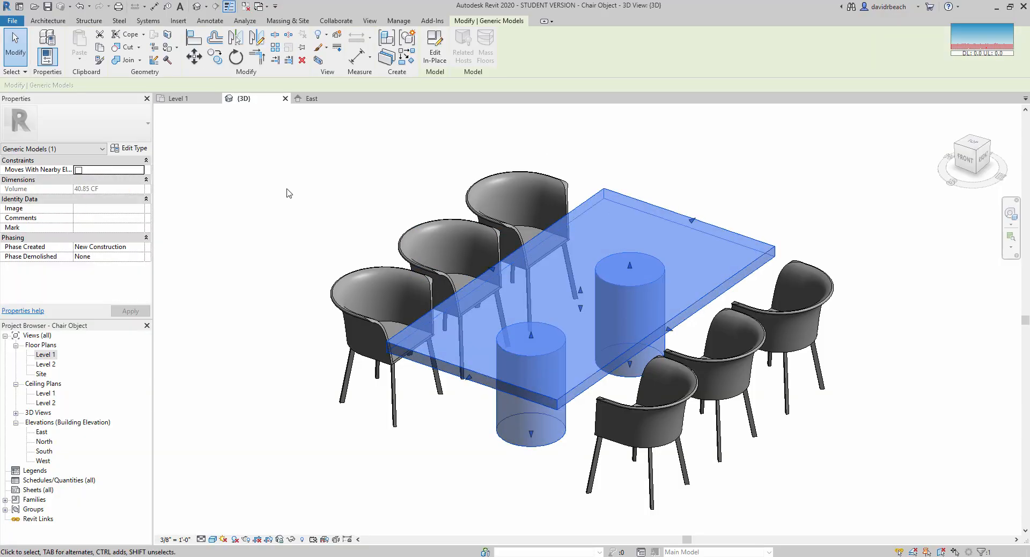
left_click(426, 60)
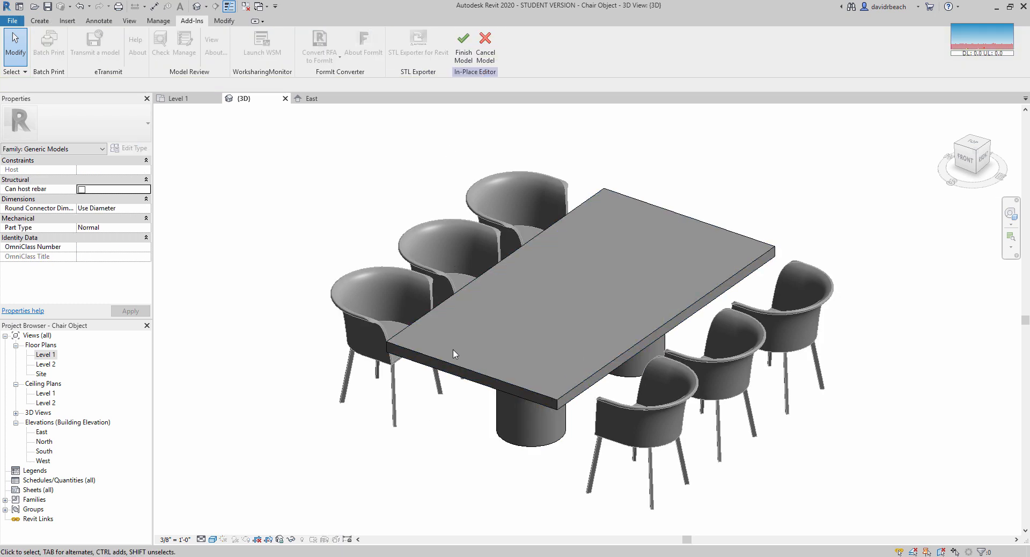
Step: Create a new material named Marble for the tabletop extrusion
left_click(454, 353)
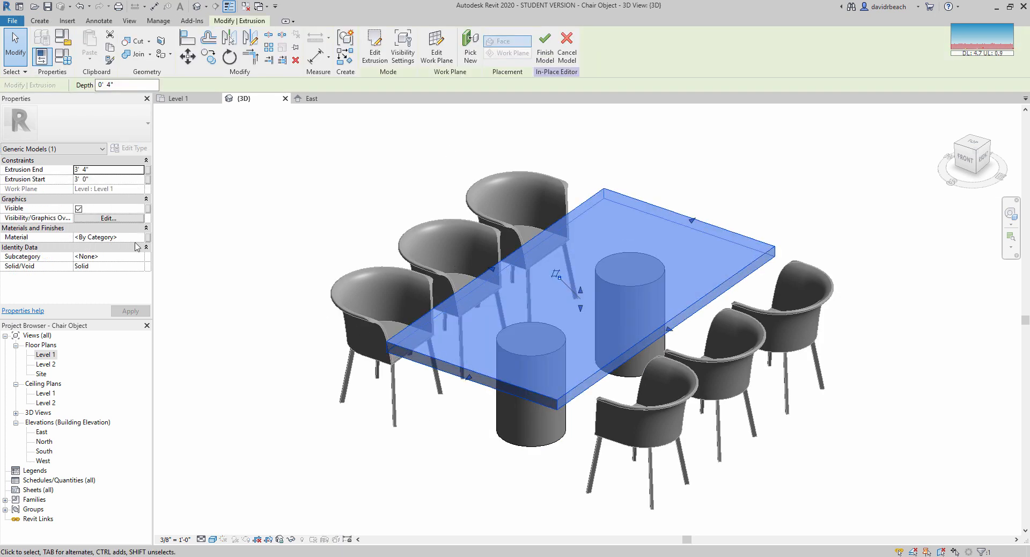
left_click(136, 239)
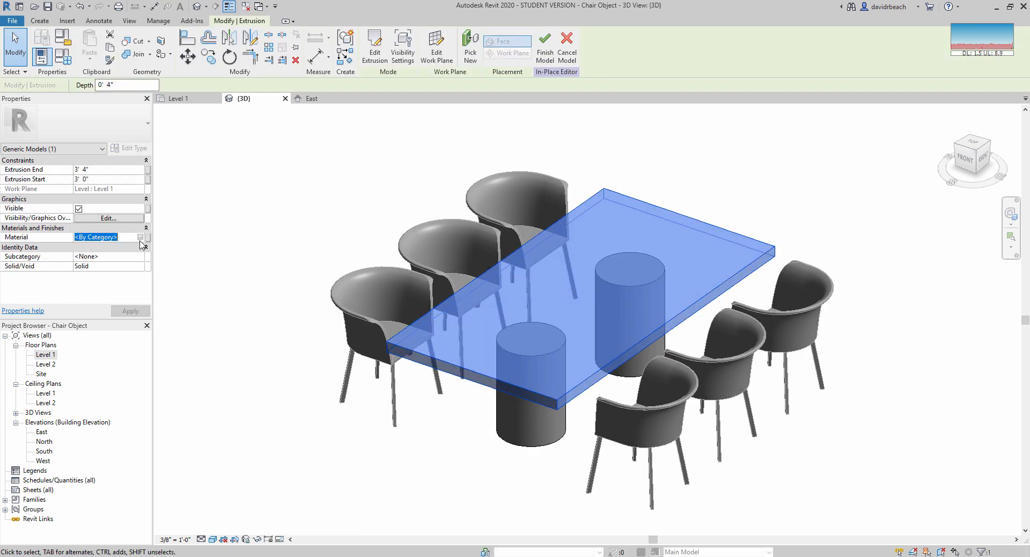
left_click(140, 238)
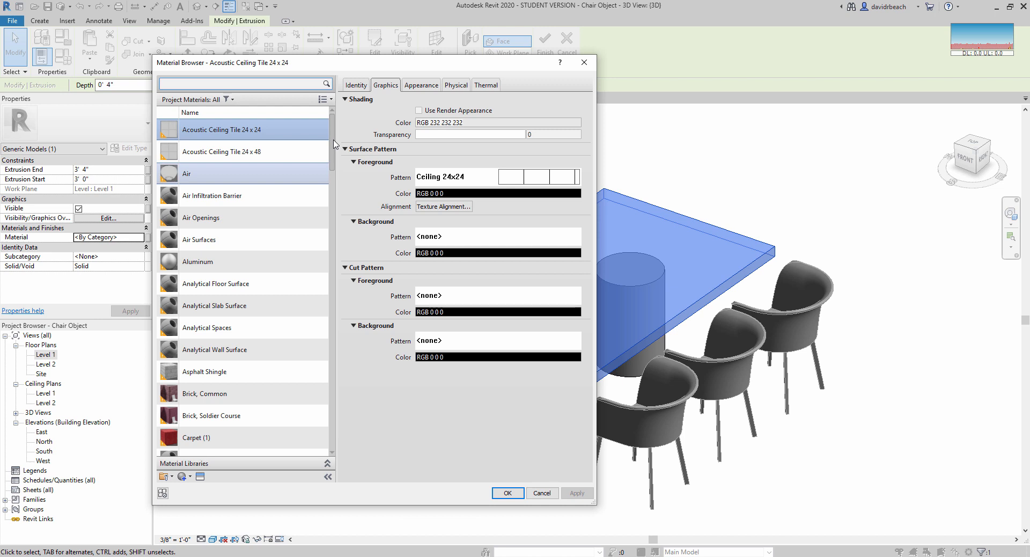
left_click_drag(333, 145, 338, 195)
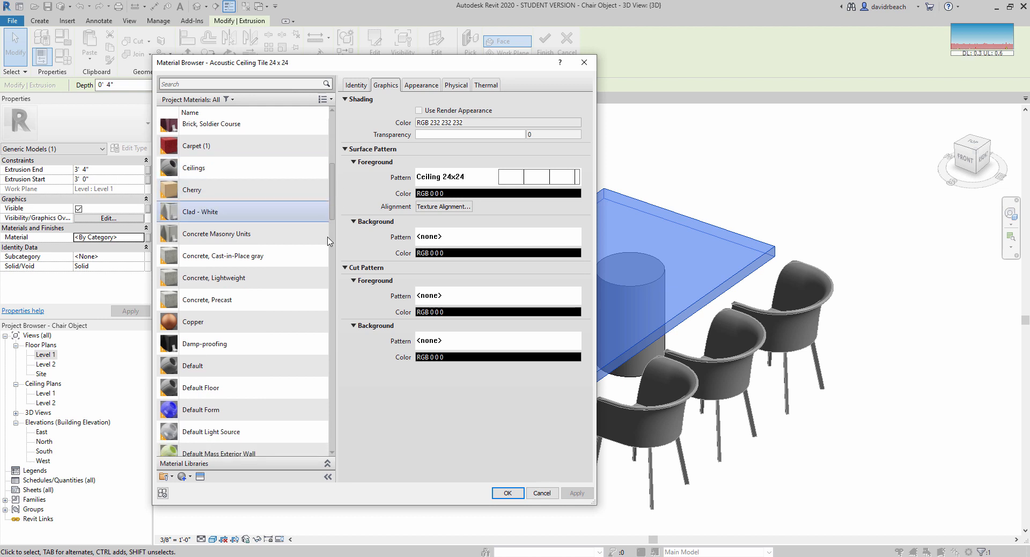
left_click(236, 369)
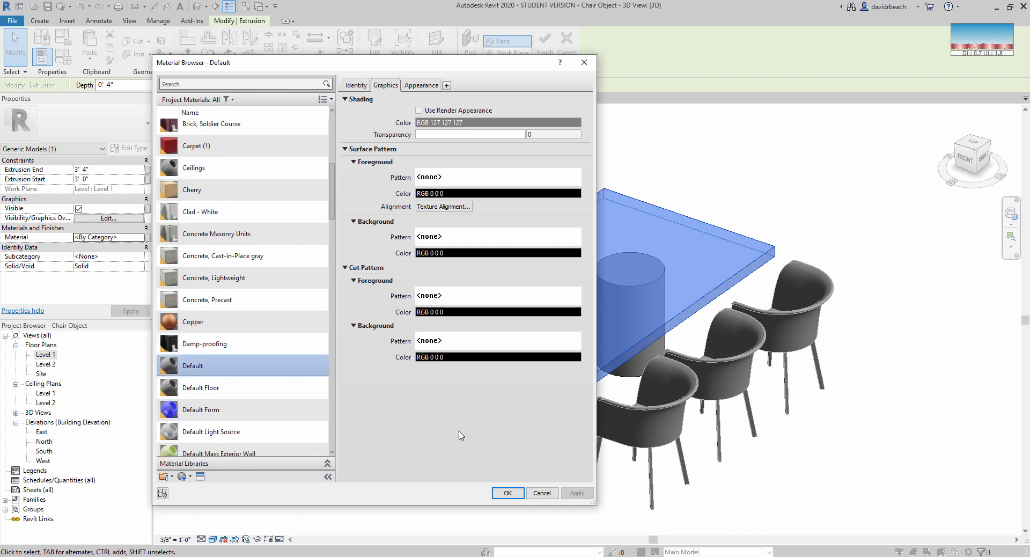
left_click(333, 452)
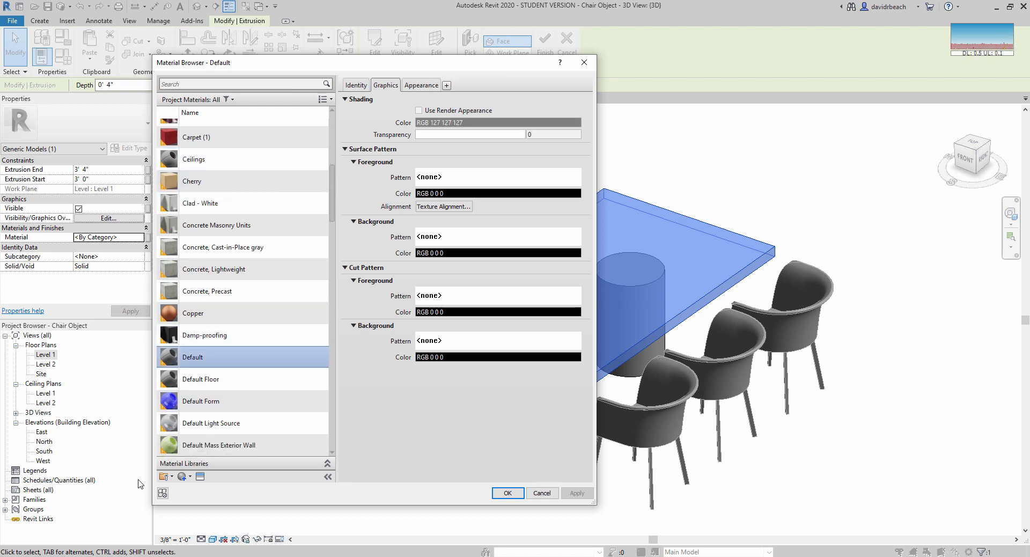
left_click(190, 477)
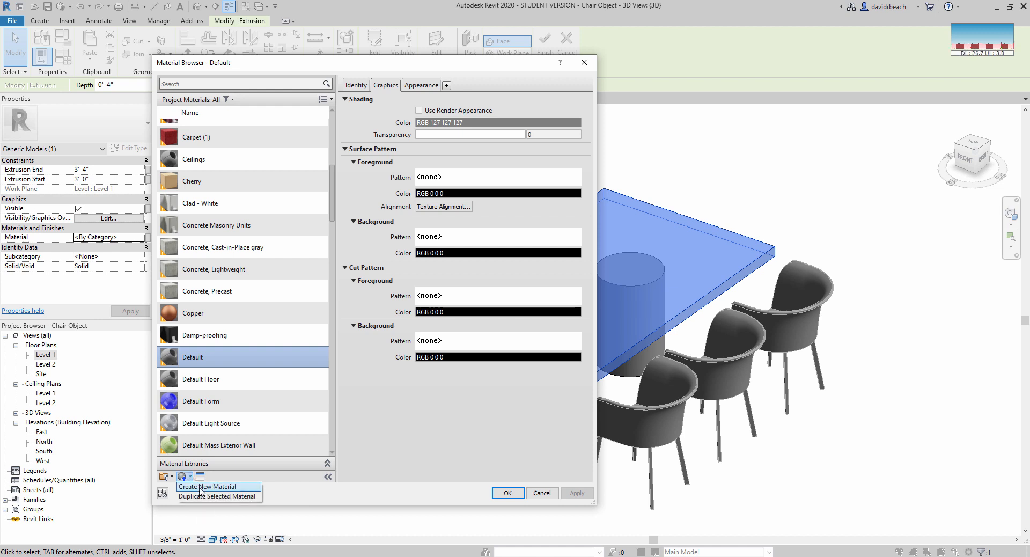
left_click(201, 487)
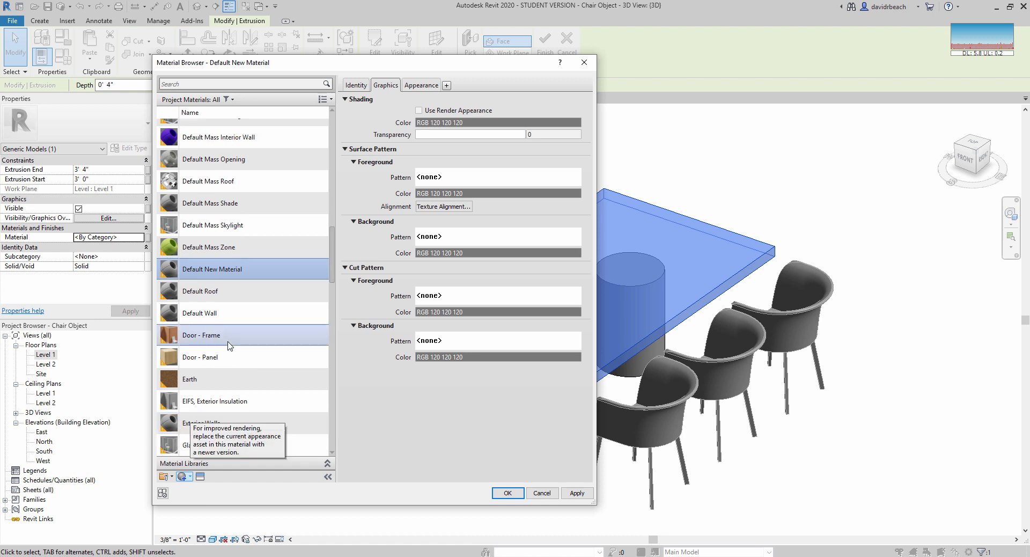
right_click(221, 271)
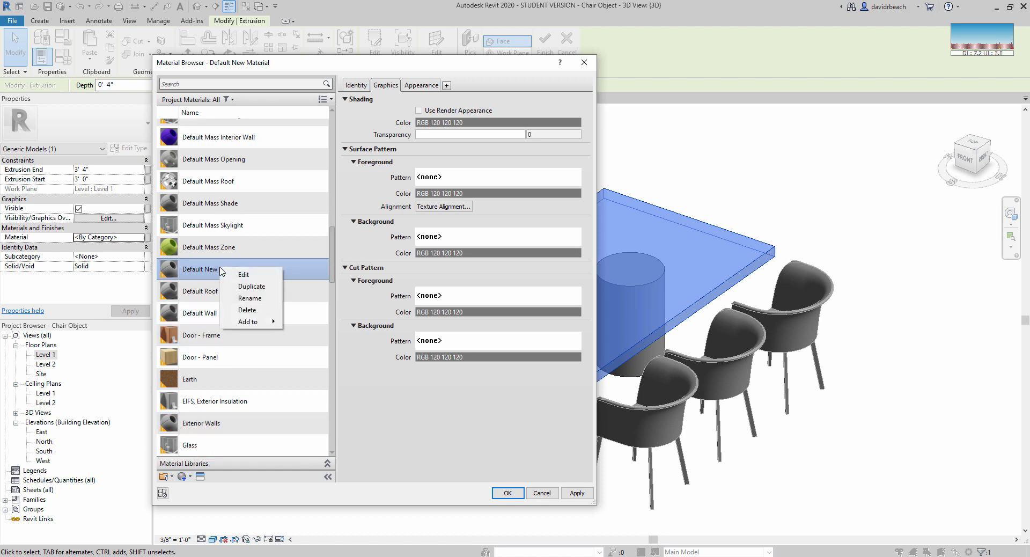
left_click(246, 299)
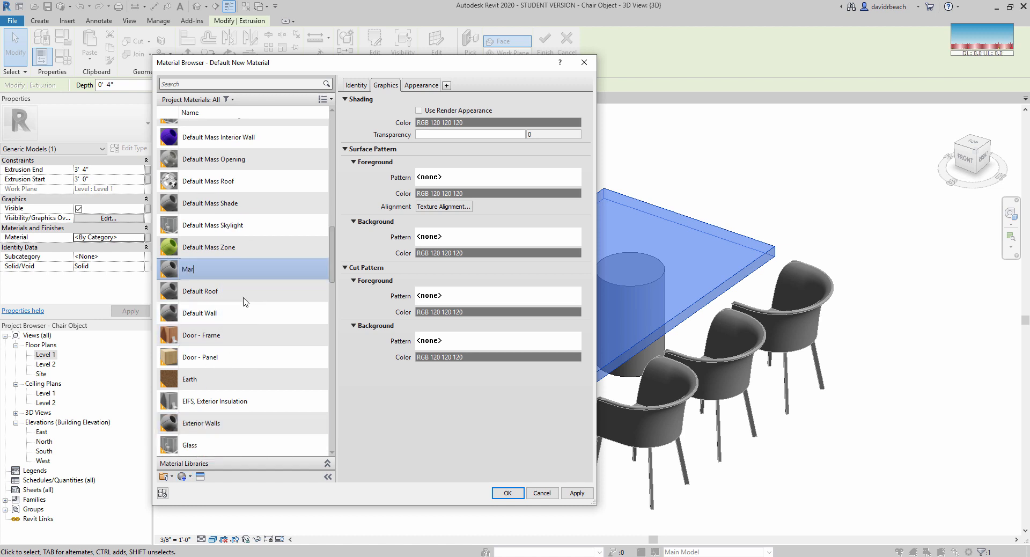
type("Marble")
key("Return")
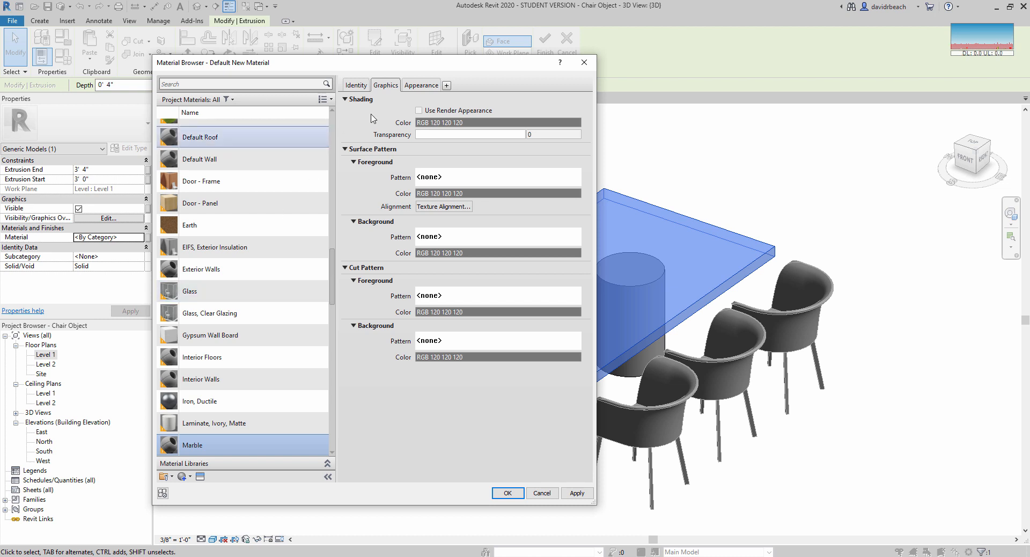
Step: Set the Marble material's appearance color to light grey, RGB 223 223 223
left_click(420, 87)
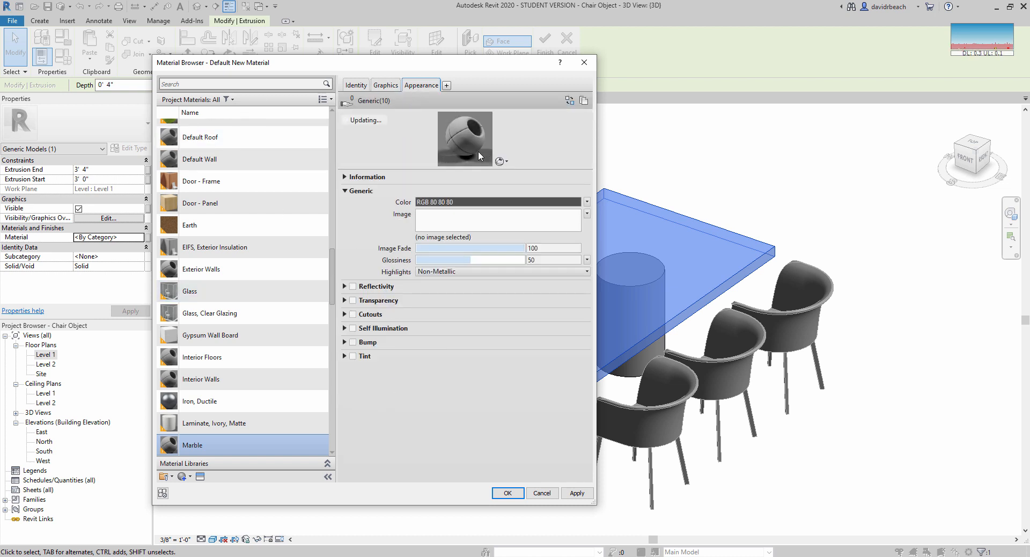
left_click(482, 202)
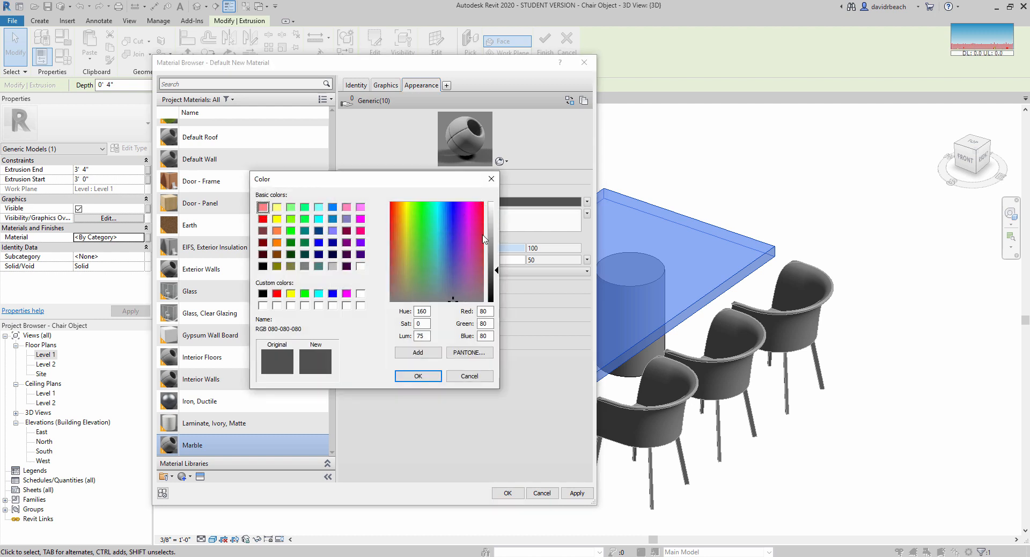
left_click_drag(485, 239, 496, 217)
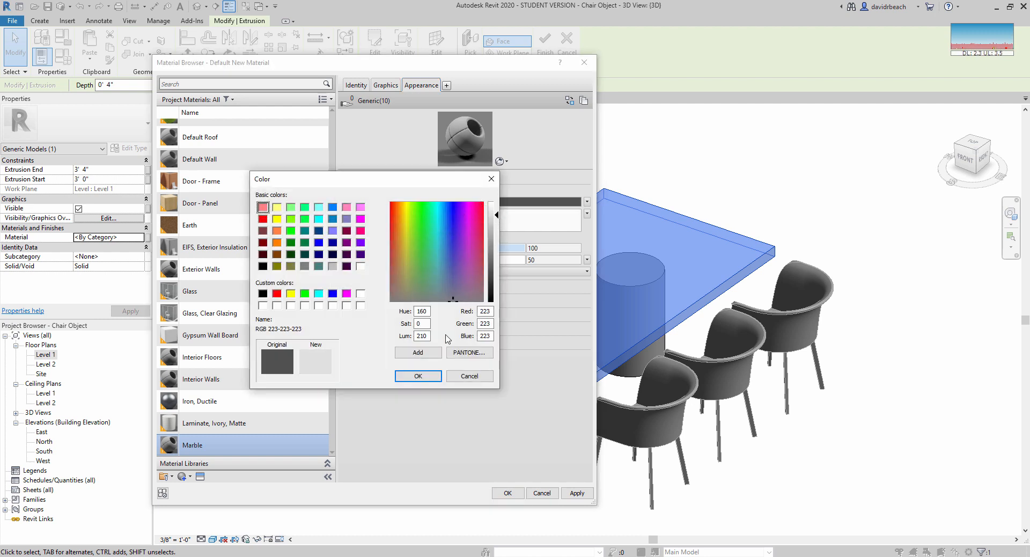
left_click(418, 376)
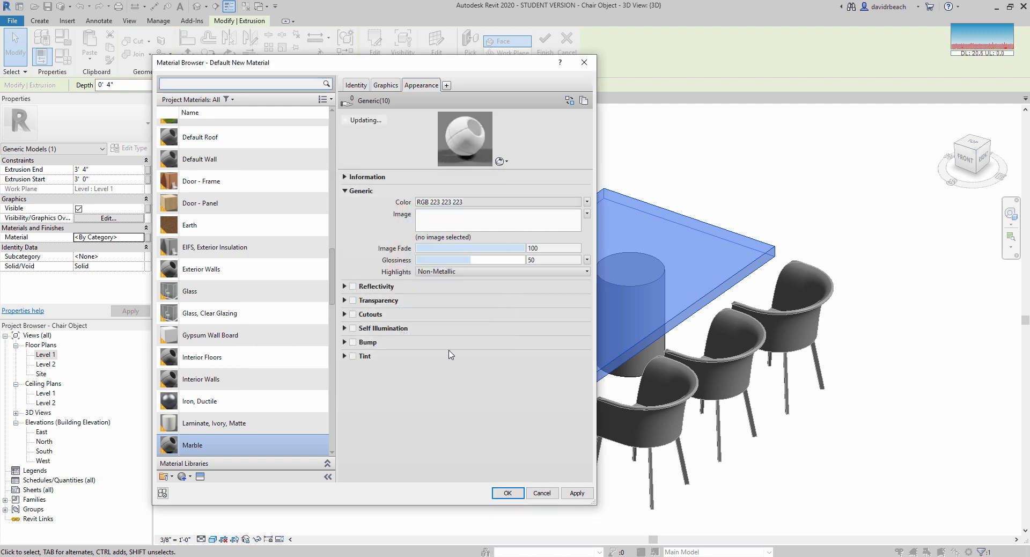
Step: Make the Marble material's shading use its render appearance and assign the material to the tabletop
left_click(386, 86)
left_click(419, 110)
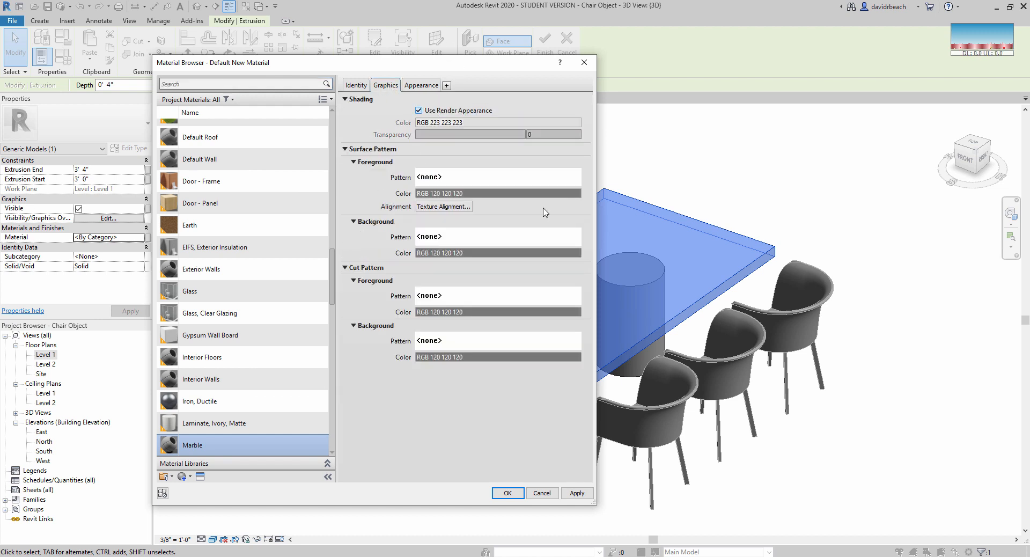
left_click(508, 493)
left_click(439, 472)
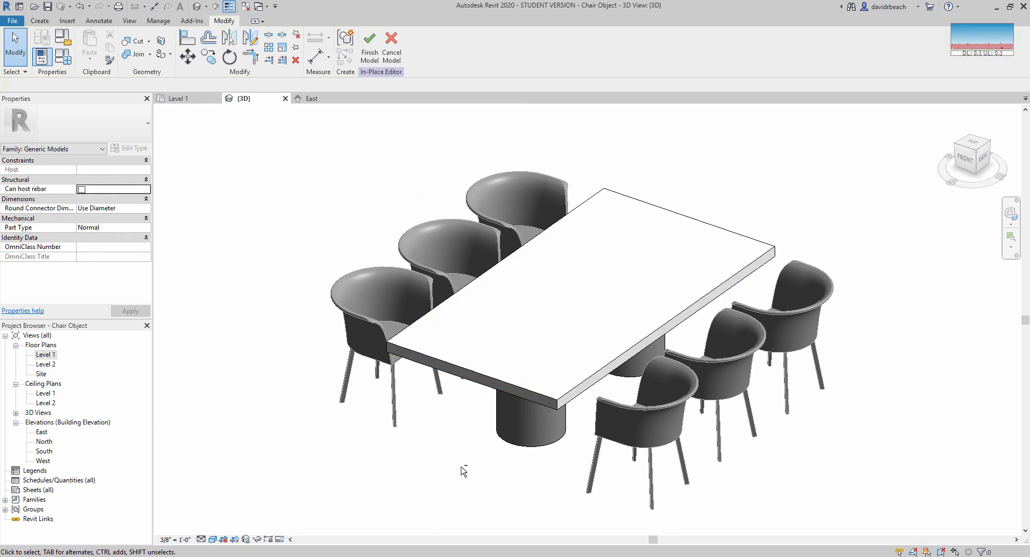
Step: Select both cylindrical table supports and create a new material named Table Legs for them
middle_click_drag(463, 470, 529, 433, "shift")
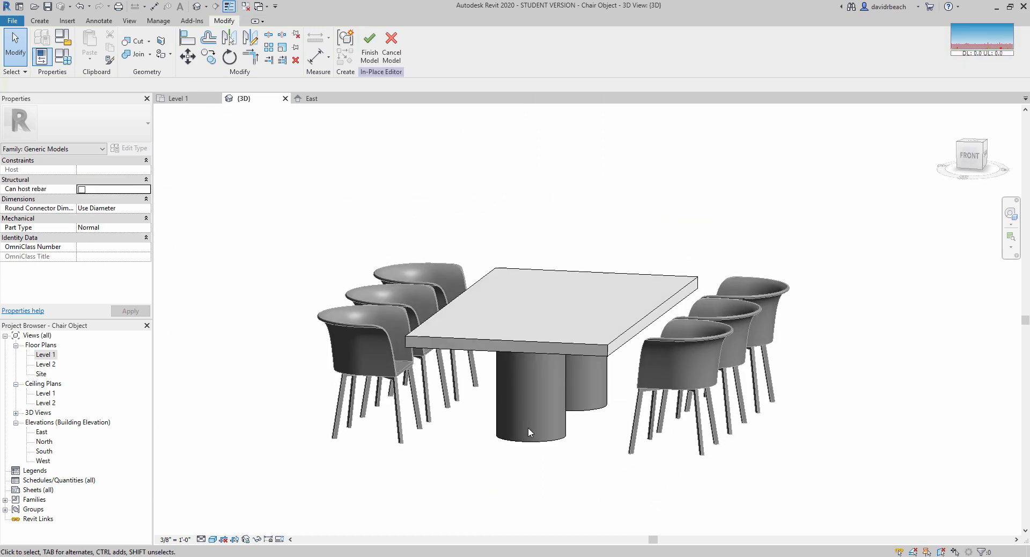
left_click(530, 433)
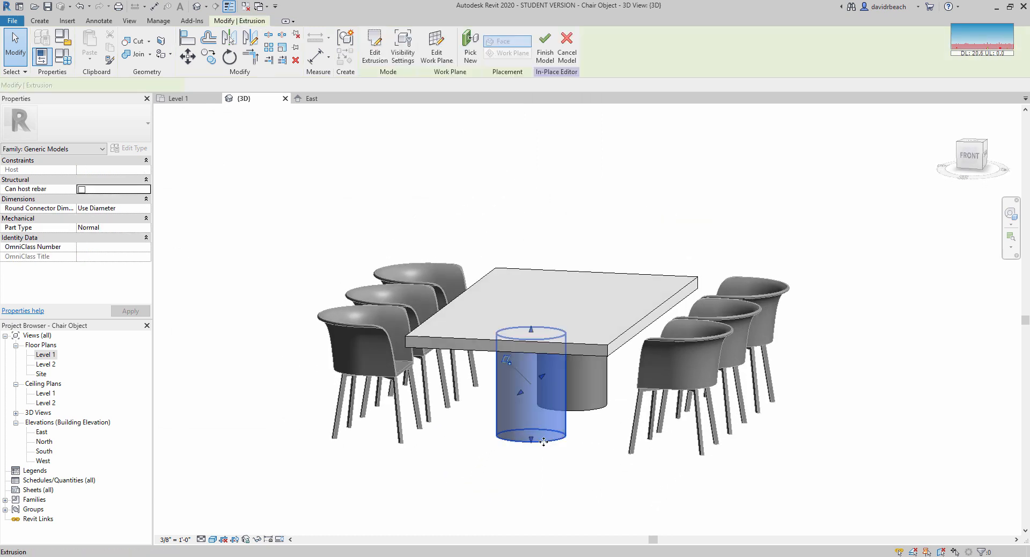
left_click(593, 411, "ctrl")
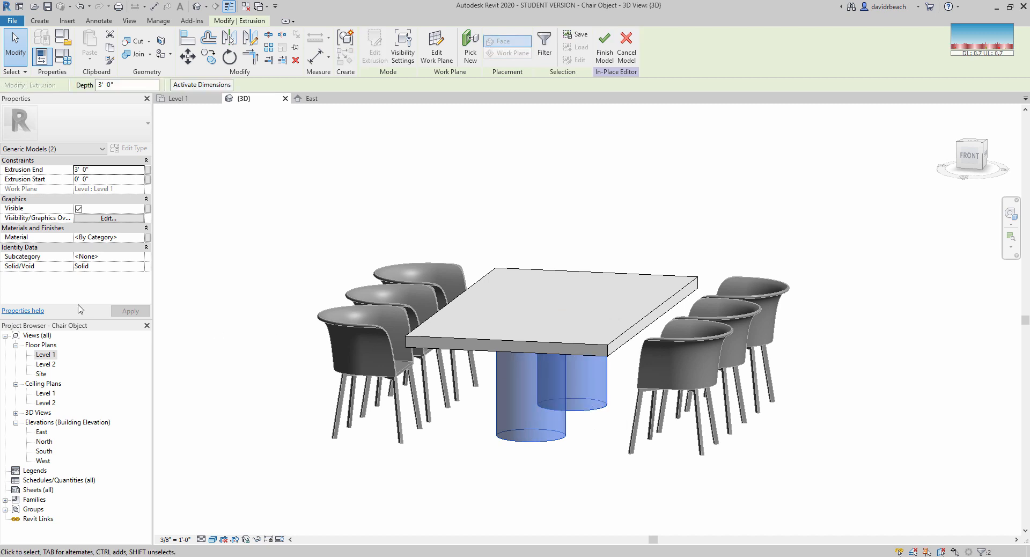
left_click(140, 237)
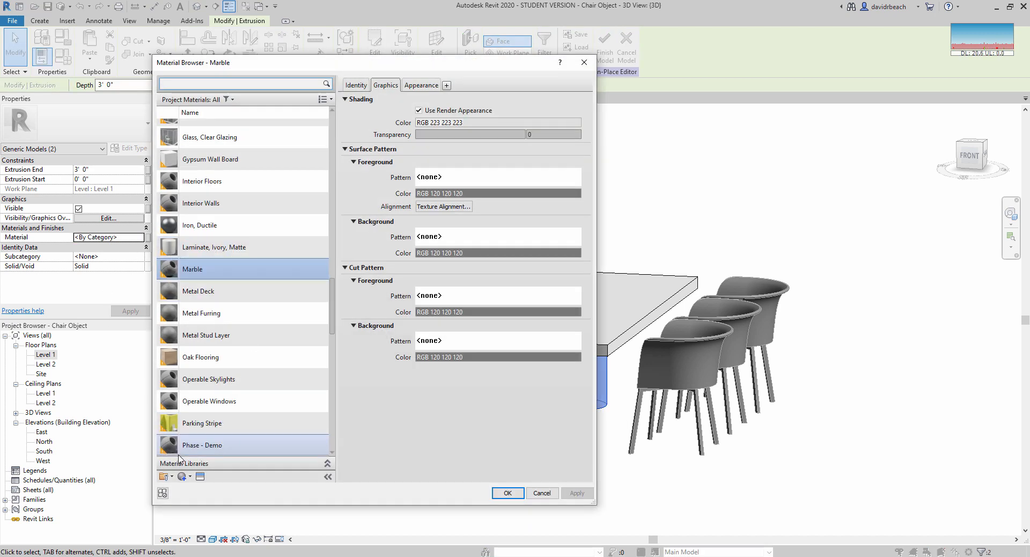
left_click(186, 477)
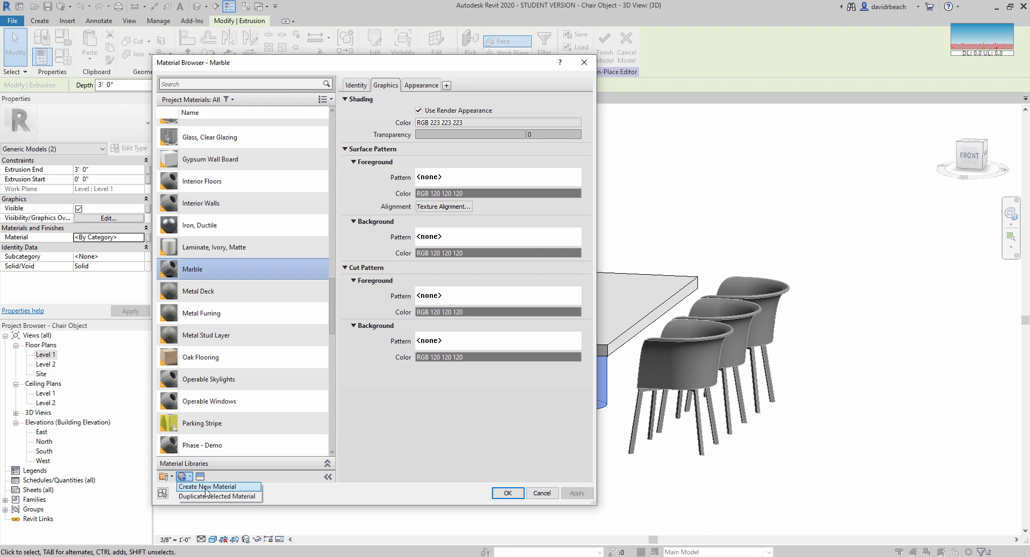
left_click(207, 488)
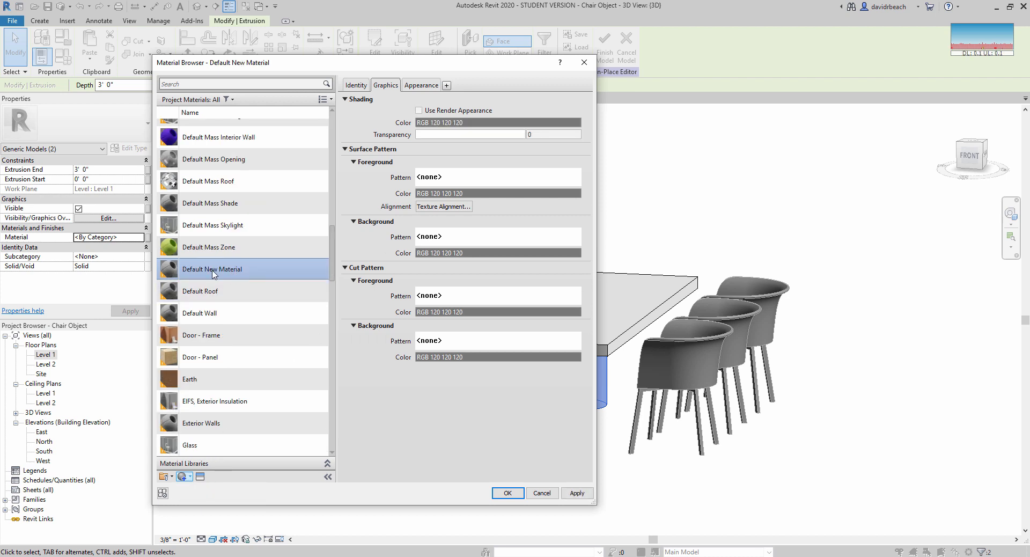
right_click(214, 271)
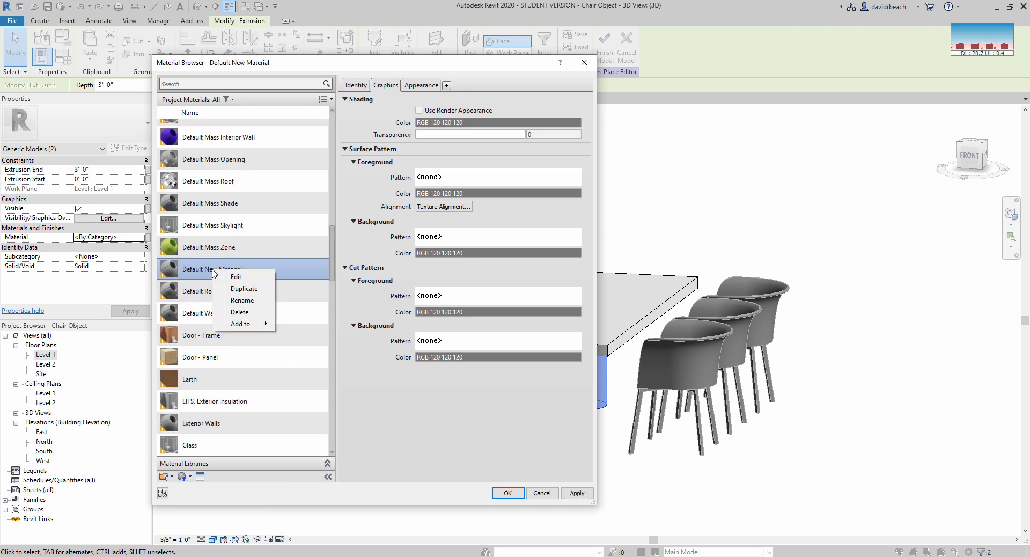
left_click(255, 299)
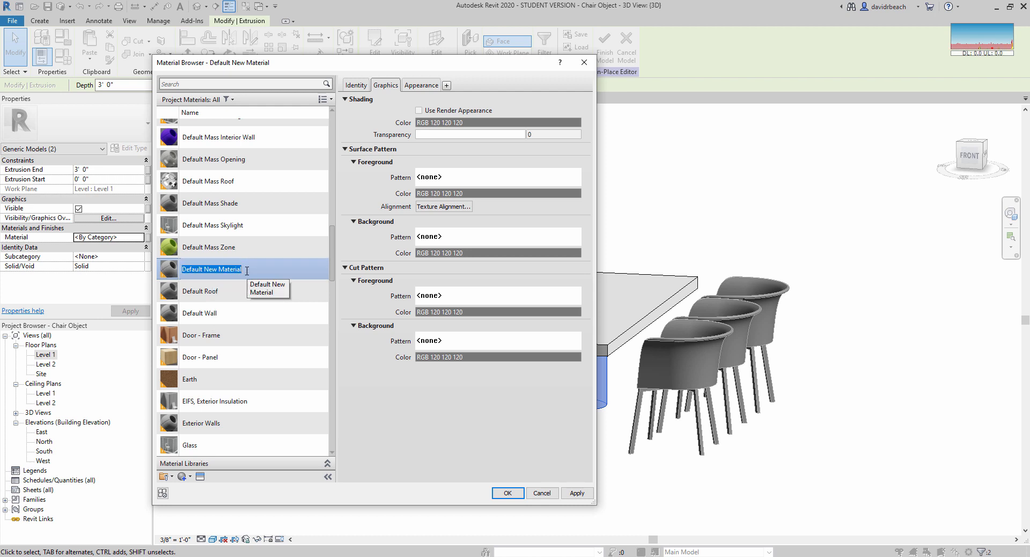
type("Talb")
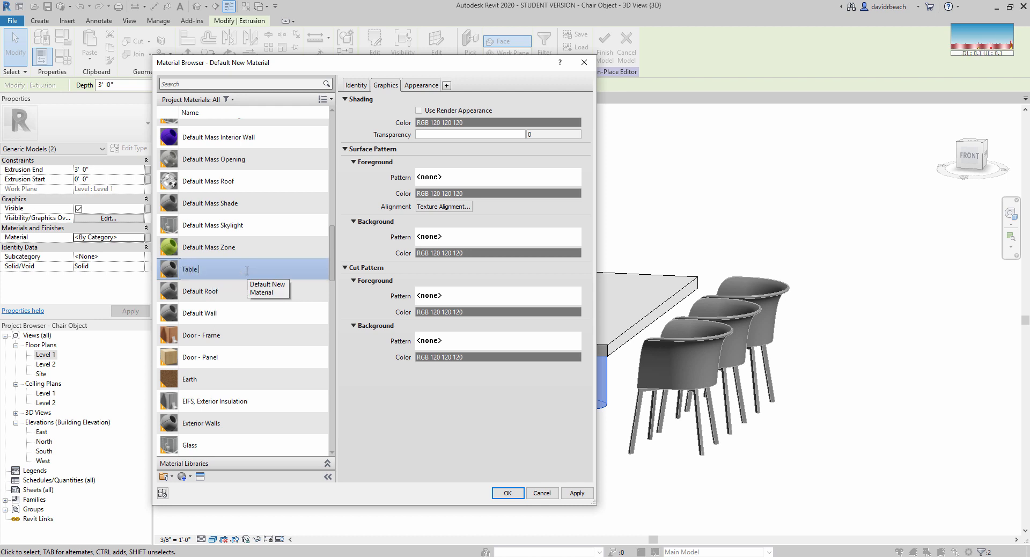
key("Return")
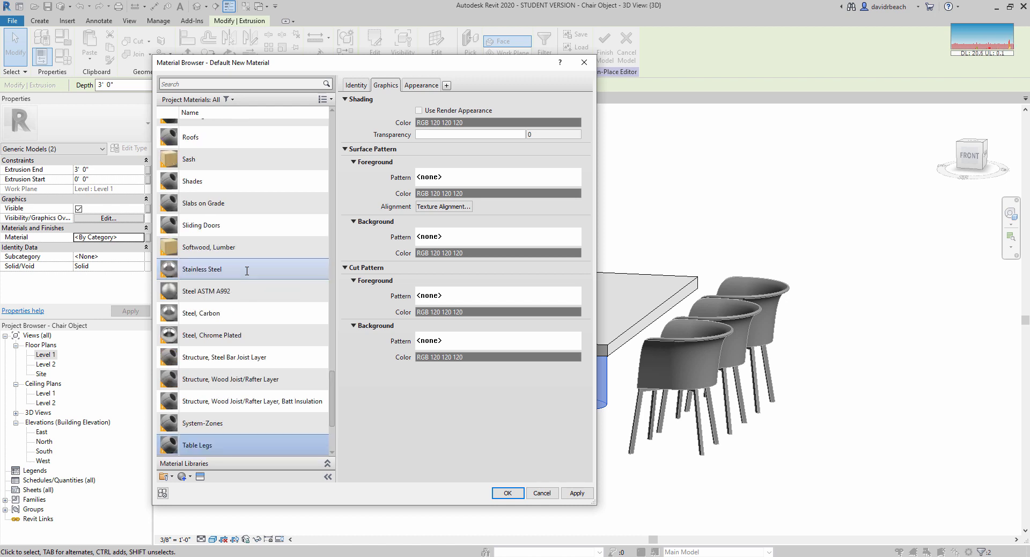
Step: Set the Table Legs material's appearance color to near-black, RGB 22 22 22
left_click(421, 85)
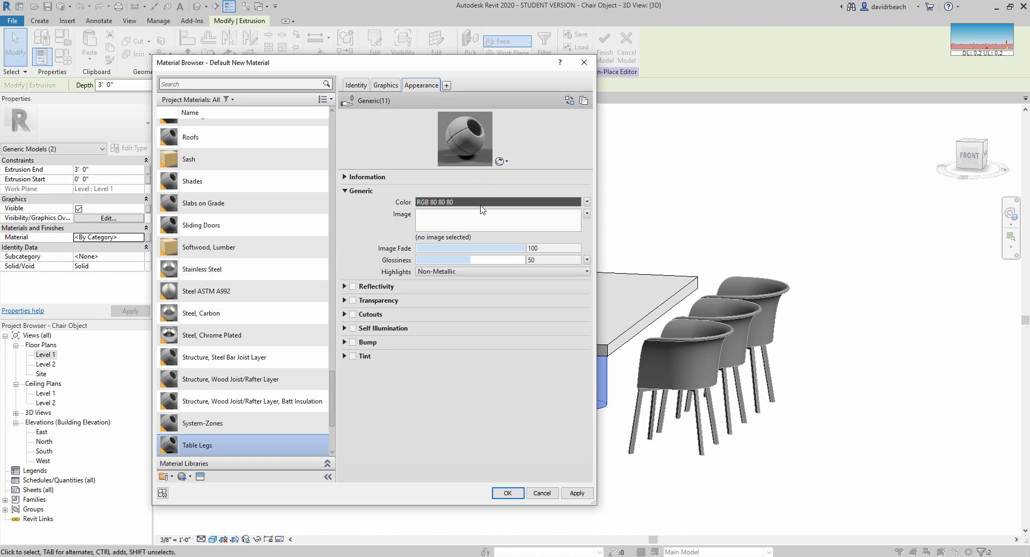
left_click(496, 202)
left_click(497, 285)
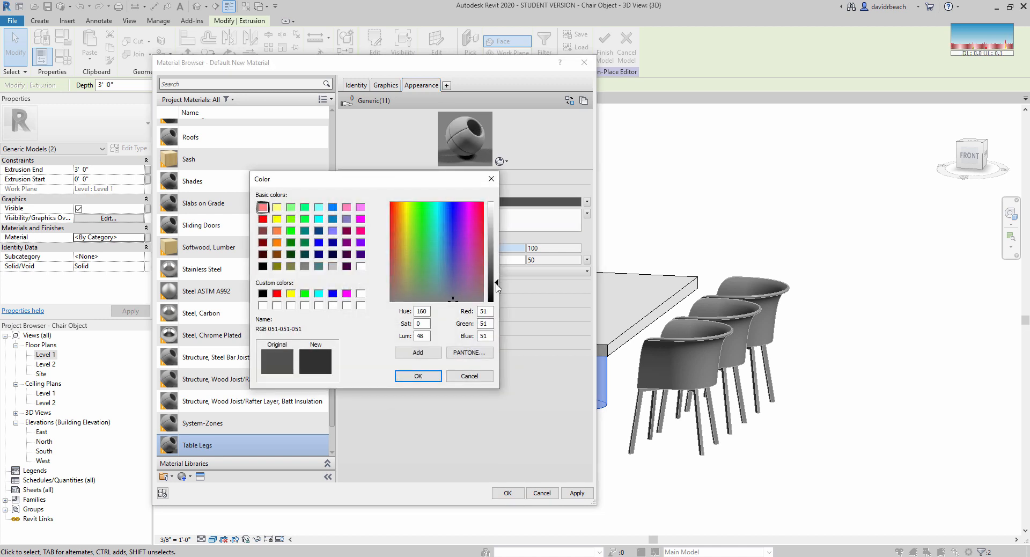
left_click_drag(497, 285, 497, 297)
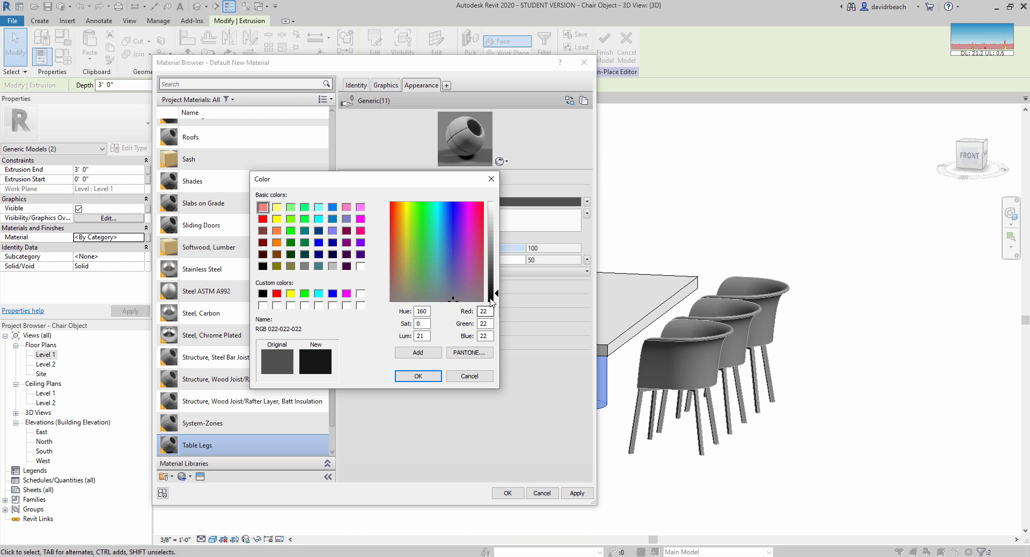
left_click(426, 376)
Step: Make the Table Legs material's shading use its render appearance and assign it to both cylindrical supports
left_click(386, 87)
left_click(419, 110)
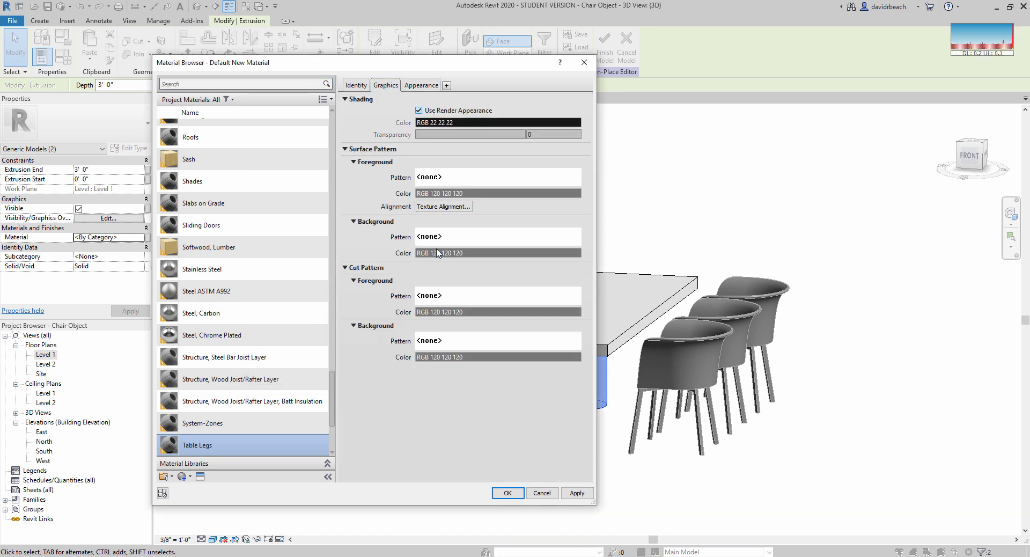
left_click(508, 493)
left_click(510, 494)
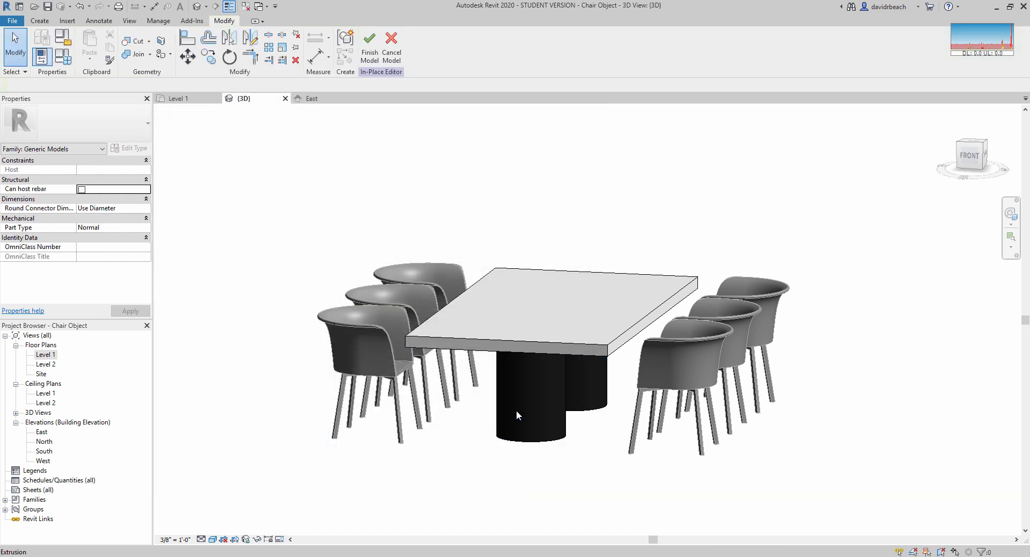
Step: Finish the in-place table model with its new tabletop and support materials
middle_click_drag(520, 417, 354, 362, "shift")
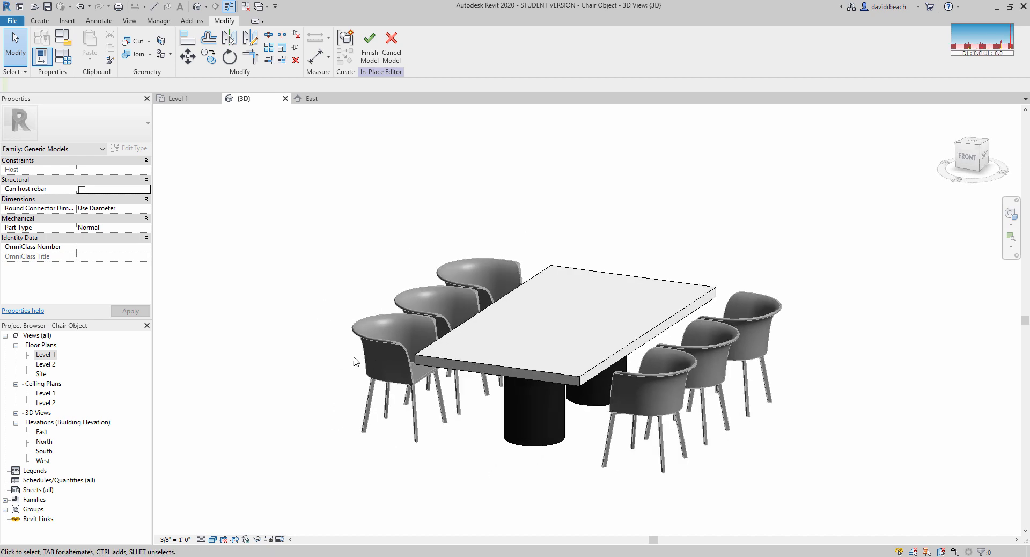
middle_click_drag(343, 397, 350, 408, "shift")
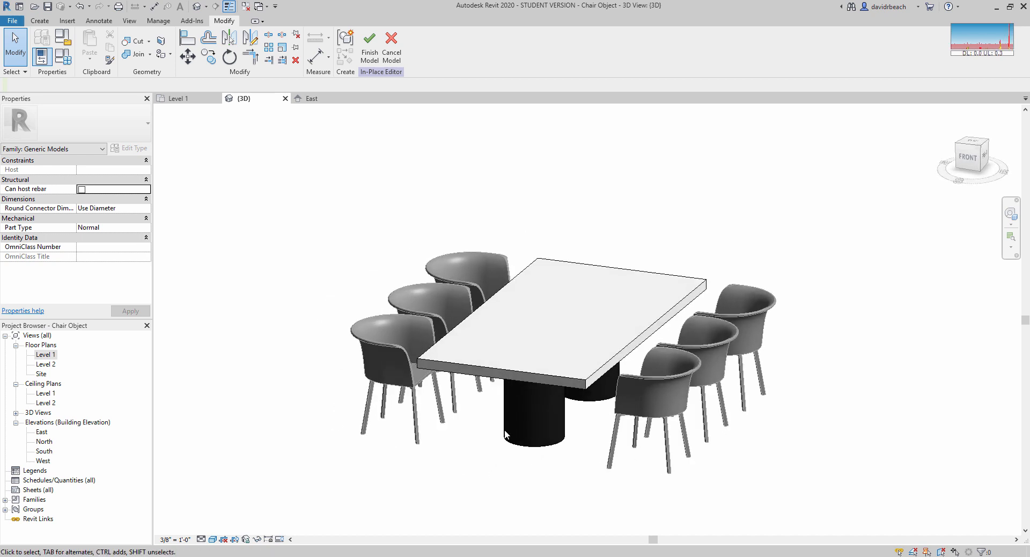
middle_click_drag(461, 153, 442, 154)
left_click(374, 54)
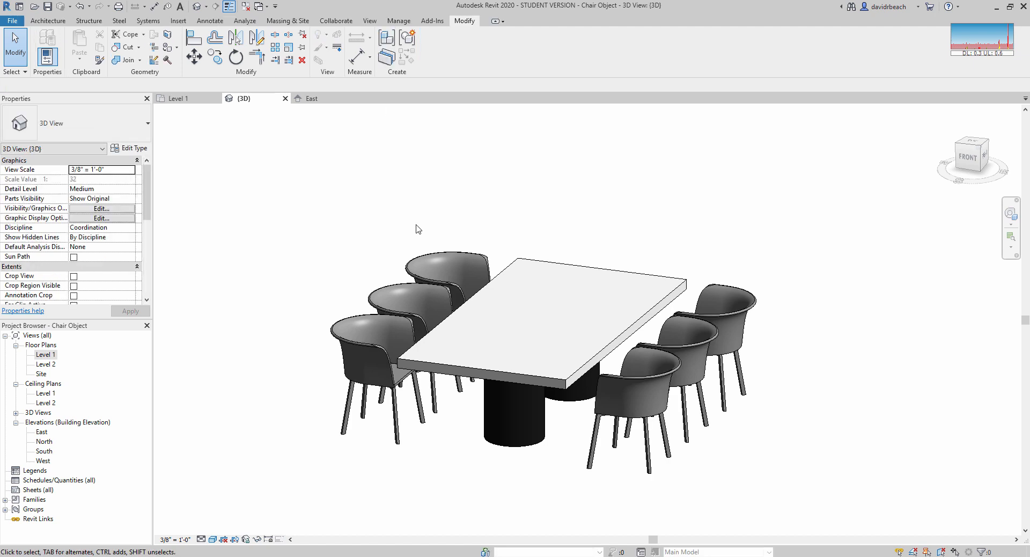
Step: Examine the finished table and surrounding chairs from several angles in the 3D view
middle_click_drag(421, 276, 283, 299, "shift")
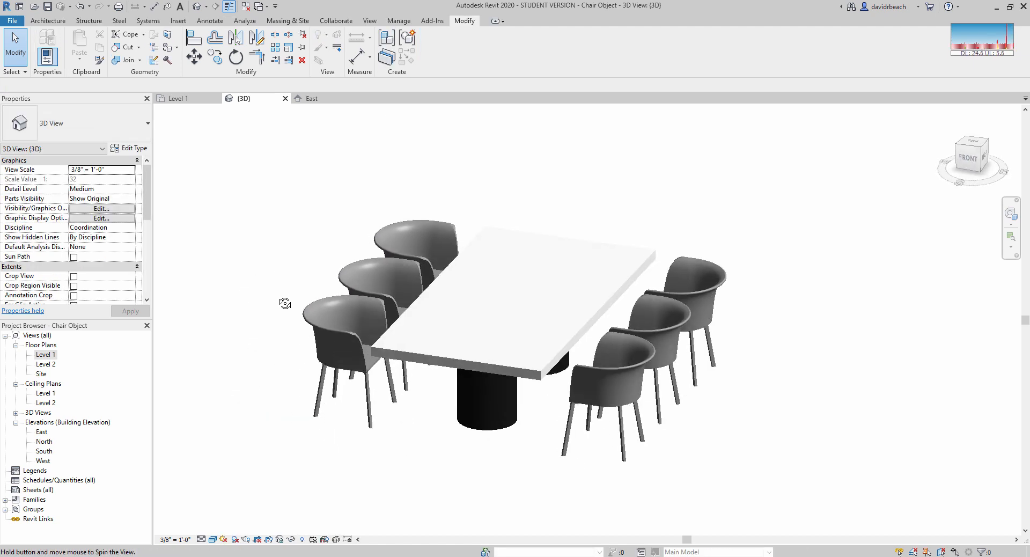
left_click(317, 323)
mouse_move(274, 314)
middle_mouse_down()
mouse_move(299, 316)
mouse_move(290, 307)
middle_mouse_up()
scroll(290, 307, "up", 1)
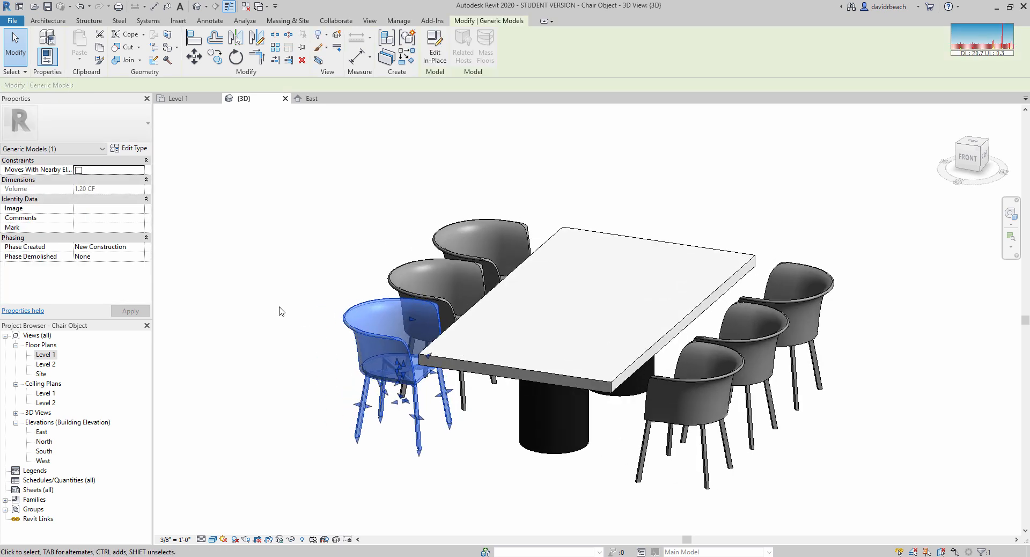
middle_click_drag(280, 312, 344, 392, "shift")
left_click(328, 420)
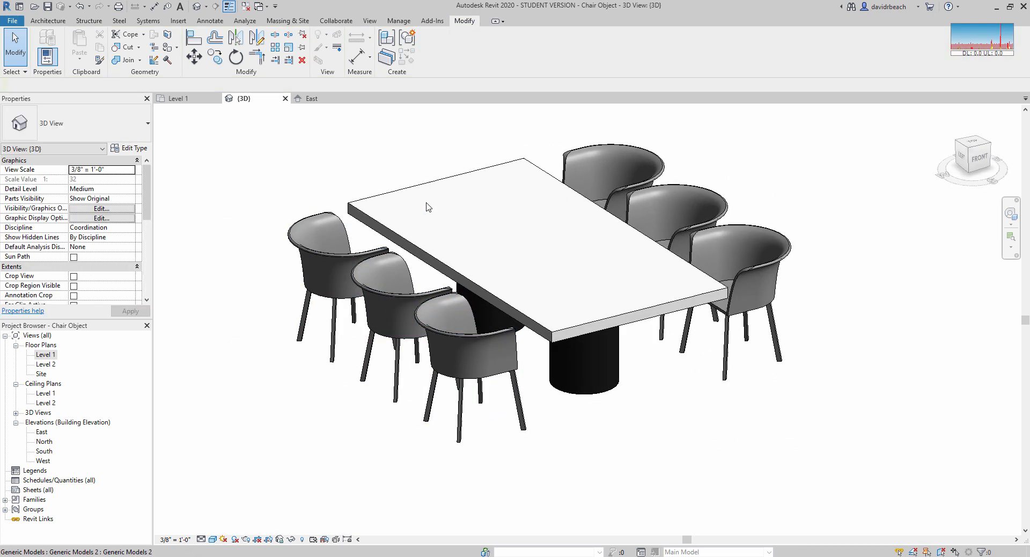
middle_click_drag(681, 392, 730, 425)
scroll(711, 412, "up", 1)
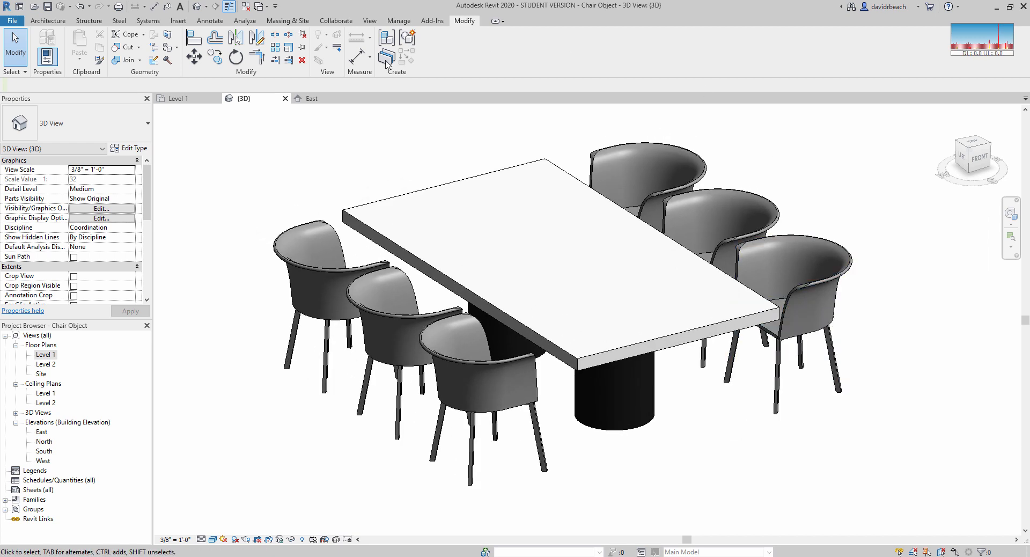
middle_click_drag(347, 166, 354, 189)
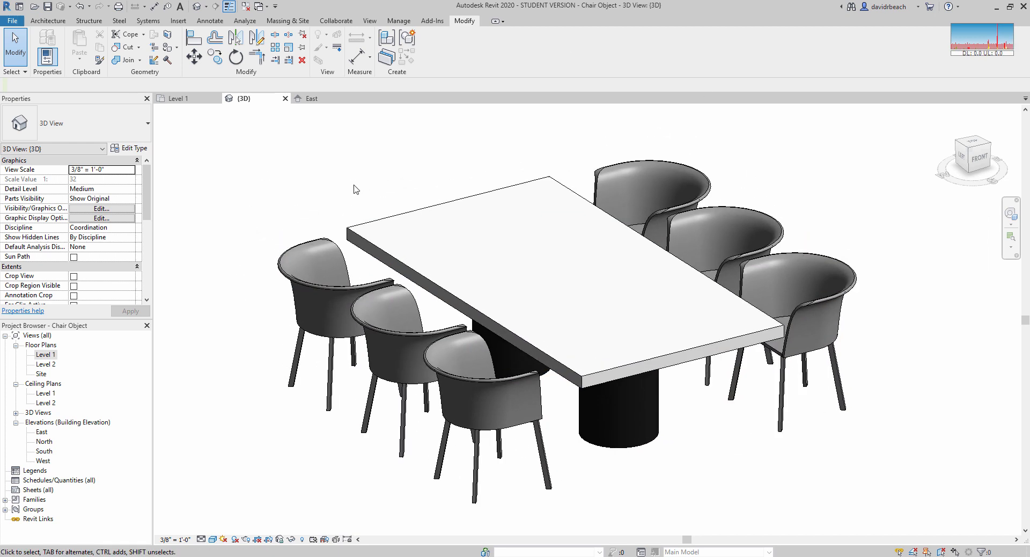
middle_click_drag(600, 268, 362, 213, "shift")
middle_click_drag(287, 122, 342, 129)
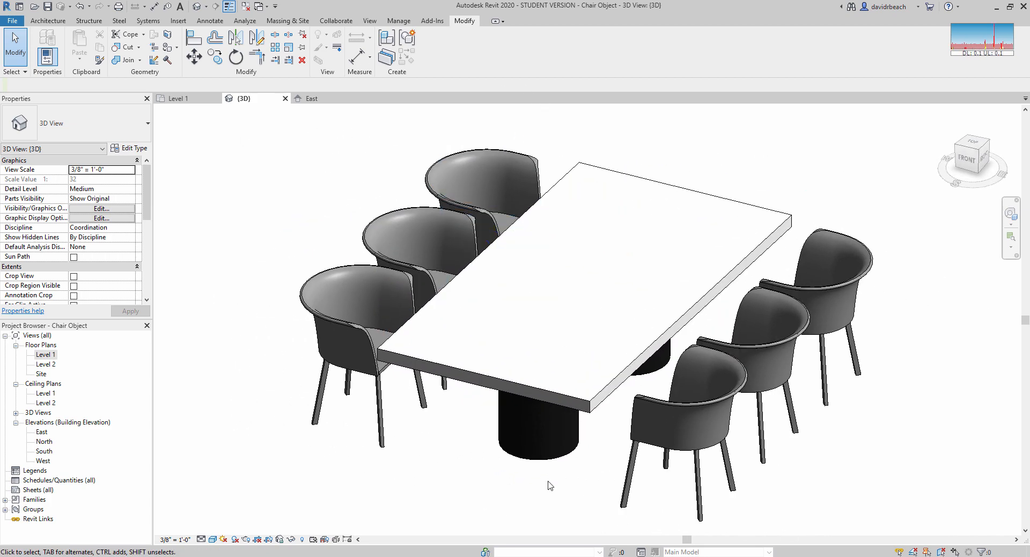
middle_click_drag(336, 453, 390, 443)
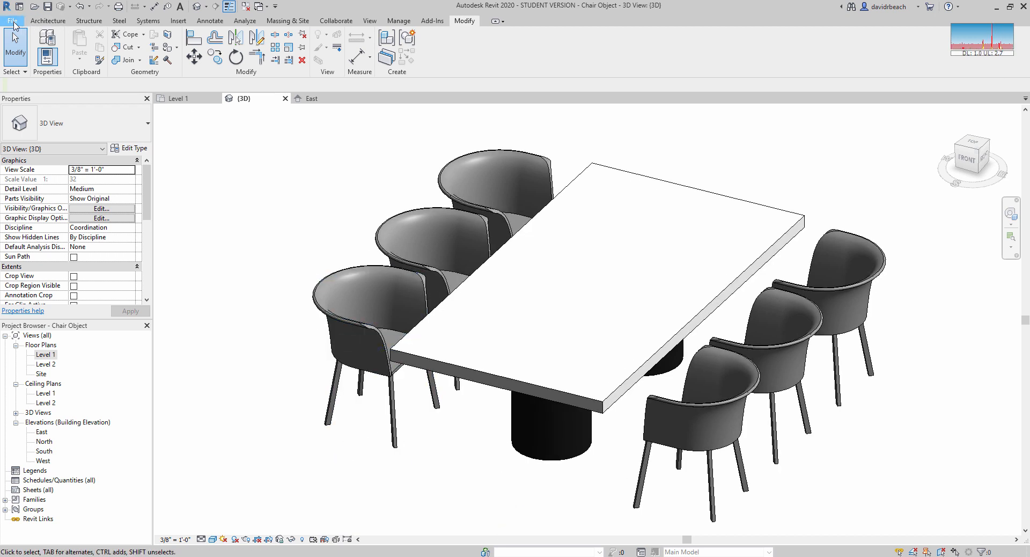
Step: Export the 3D view as an FBX file, overwriting the existing ChairObject-Table file in the Chair Vid folder
left_click(13, 21)
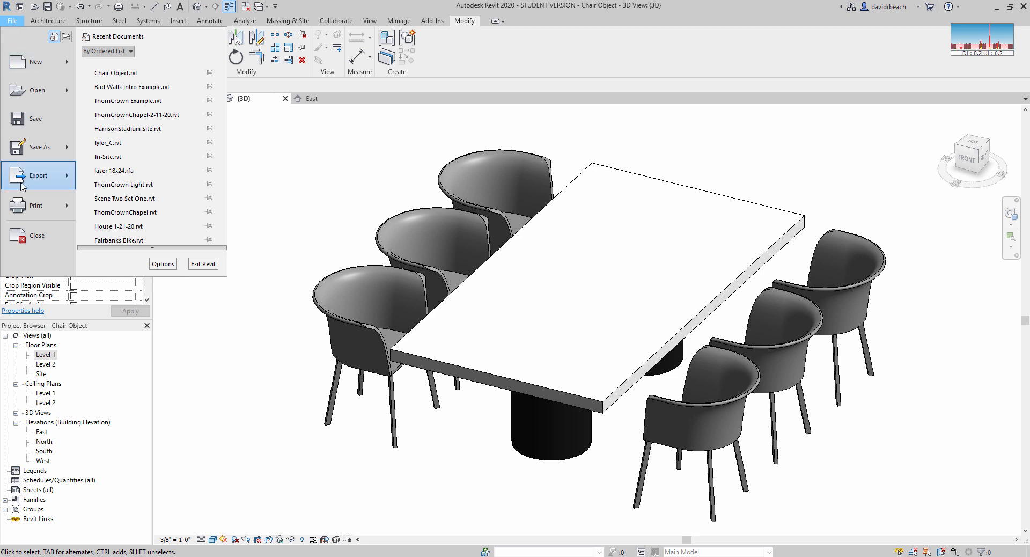
mouse_move(21, 185)
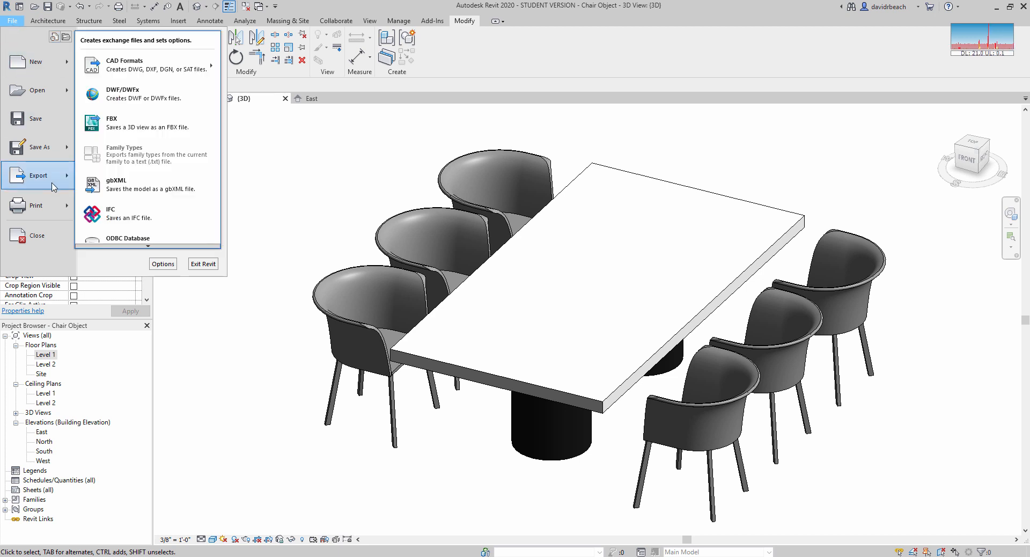
left_click(123, 122)
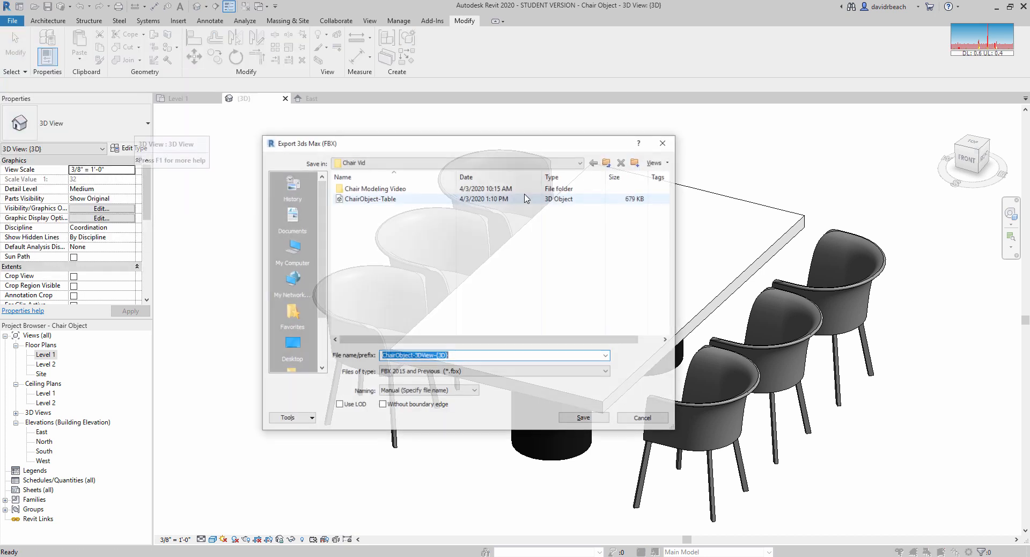
left_click(371, 199)
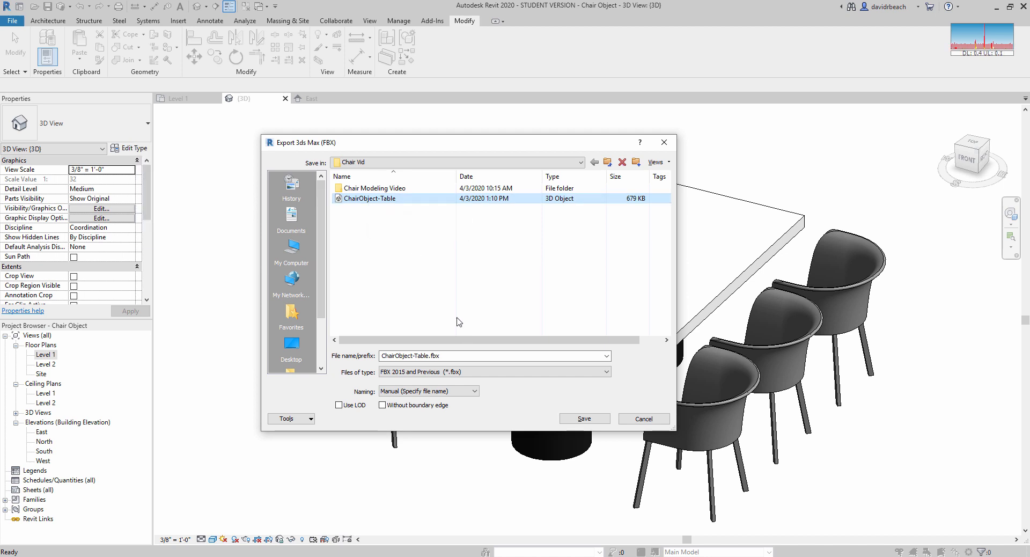
left_click(587, 420)
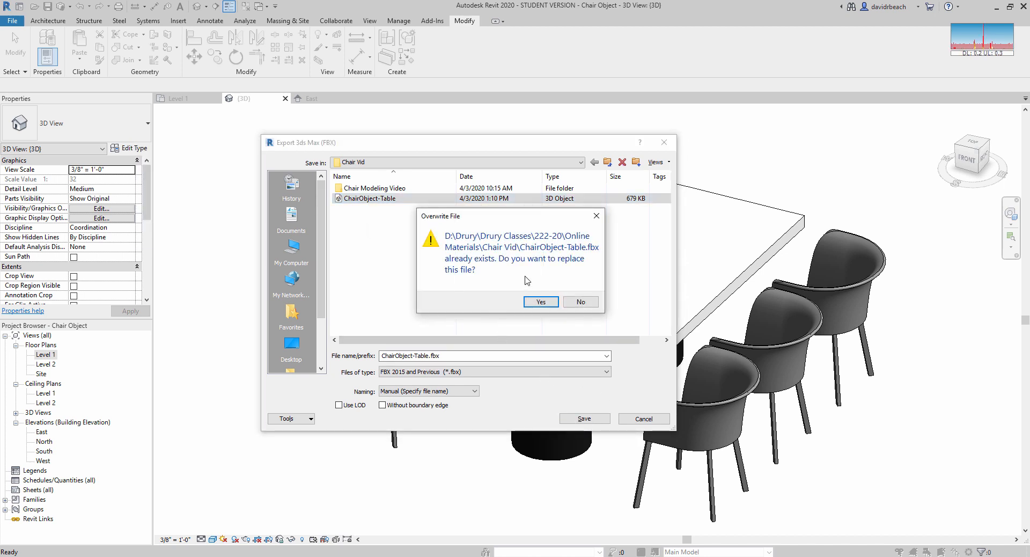
left_click(547, 303)
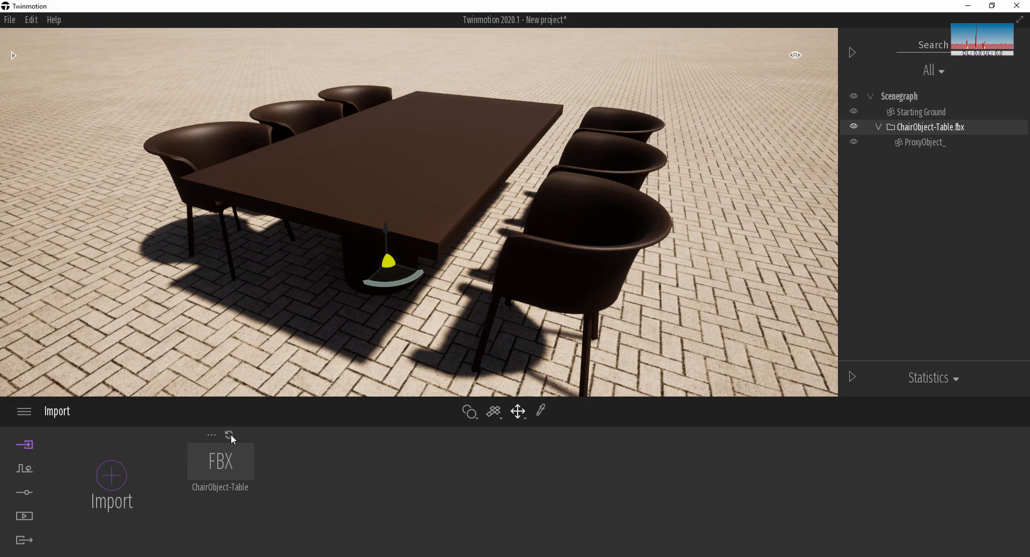
Step: Switch to Twinmotion and reload the imported ChairObject-Table FBX so it picks up the separate Revit materials
left_click(230, 435)
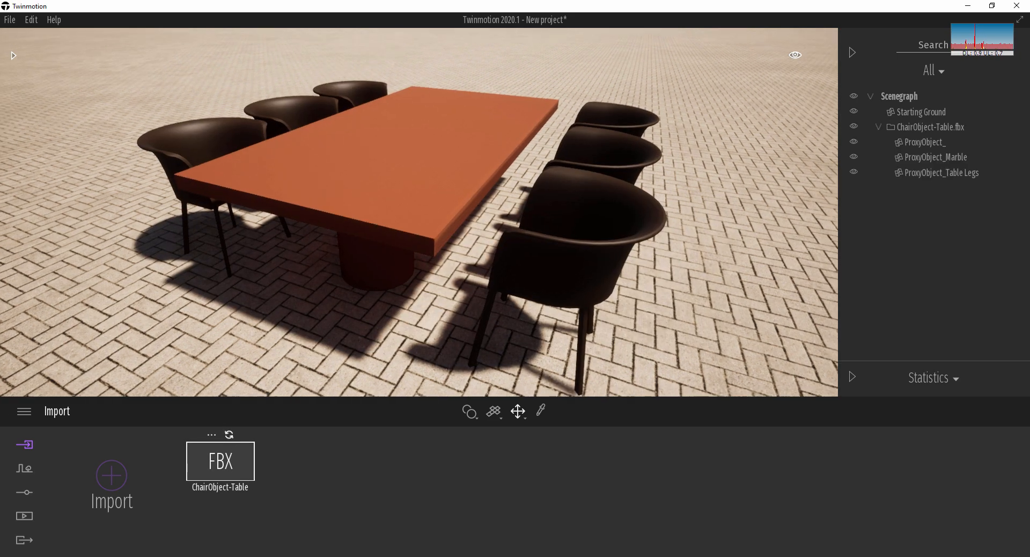
key("a")
mouse_move(419, 215)
right_mouse_down()
mouse_move(421, 224)
mouse_move(403, 215)
mouse_move(421, 199)
mouse_move(405, 188)
mouse_move(429, 188)
mouse_move(428, 197)
right_mouse_up()
key("d")
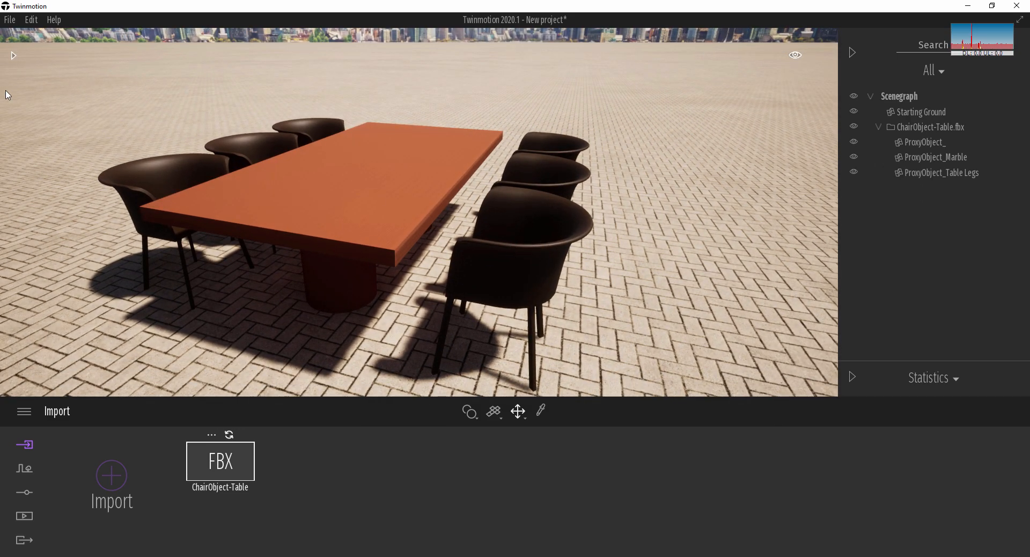
Step: Find Noisy Marble 05 A among the library's marble and granite materials and apply it to the tabletop
left_click(13, 54)
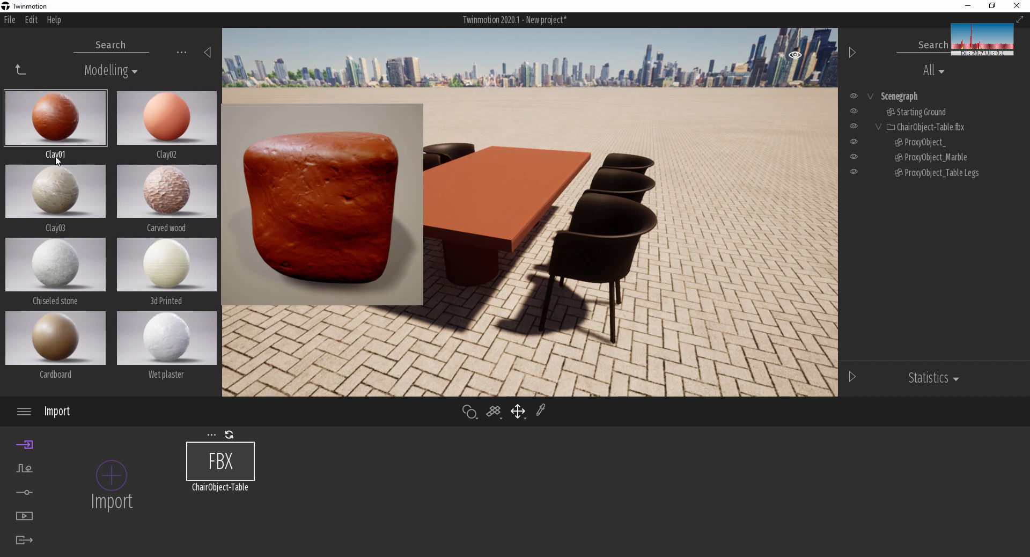
left_click(16, 72)
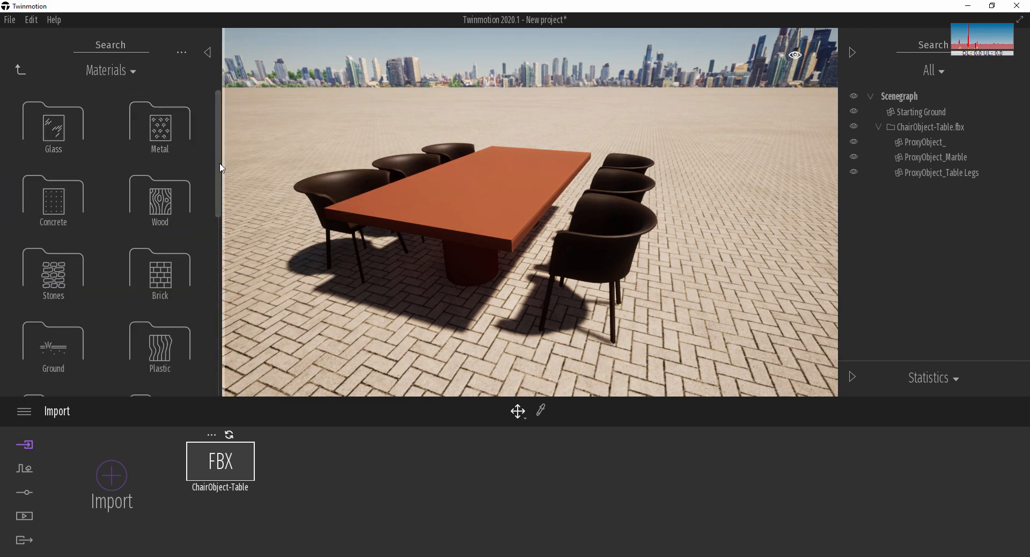
left_click_drag(220, 163, 230, 264)
left_click(59, 305)
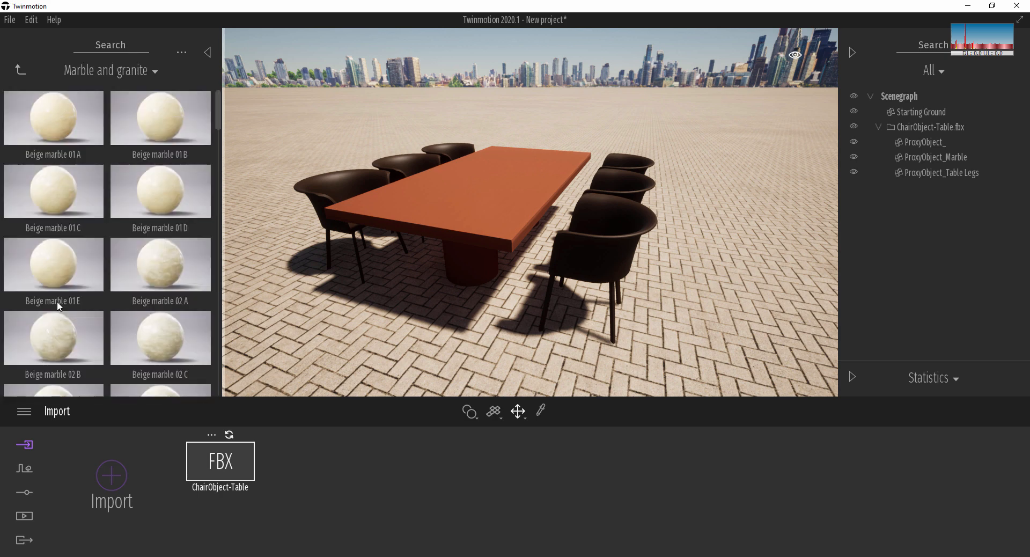
left_click_drag(219, 110, 221, 156)
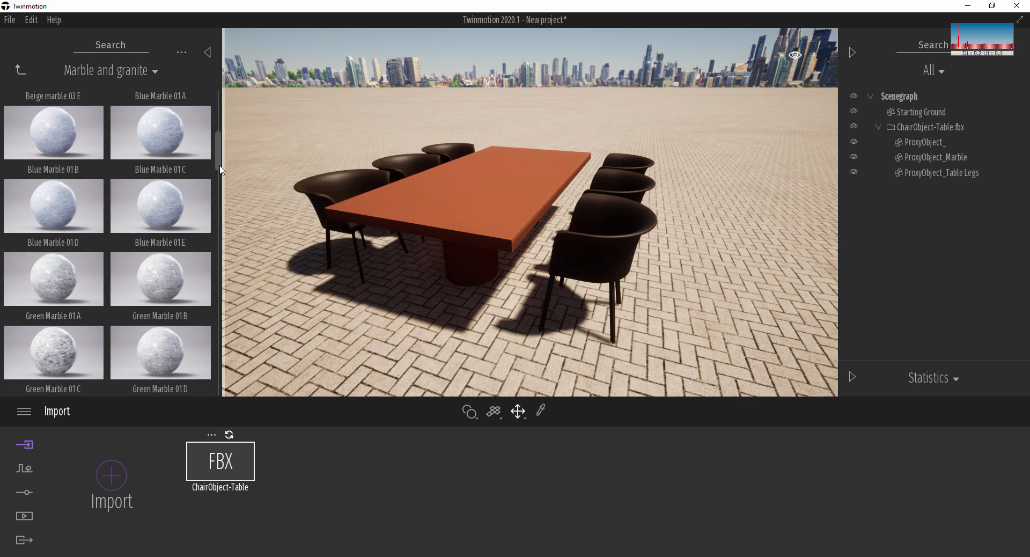
left_click_drag(220, 170, 227, 259)
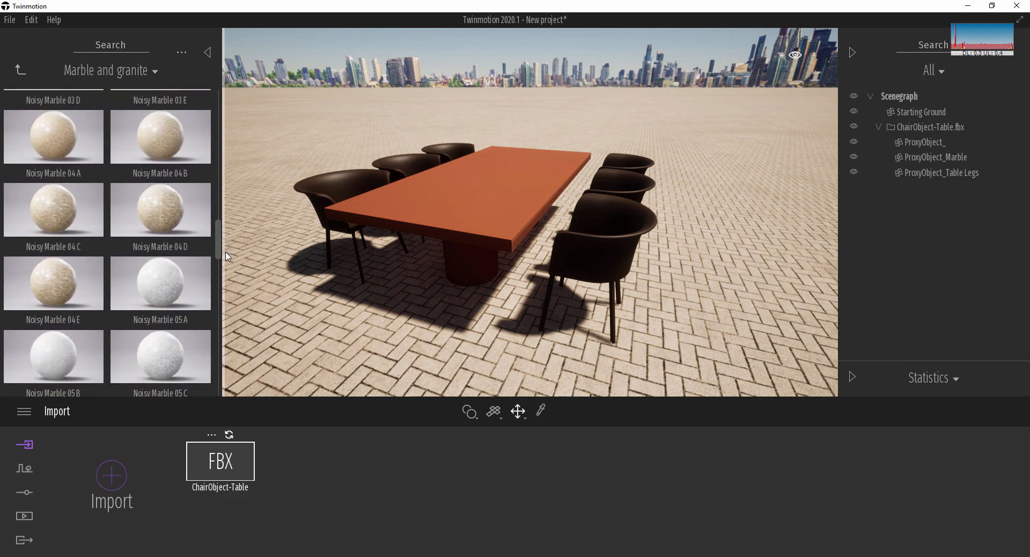
left_click_drag(250, 295, 437, 230)
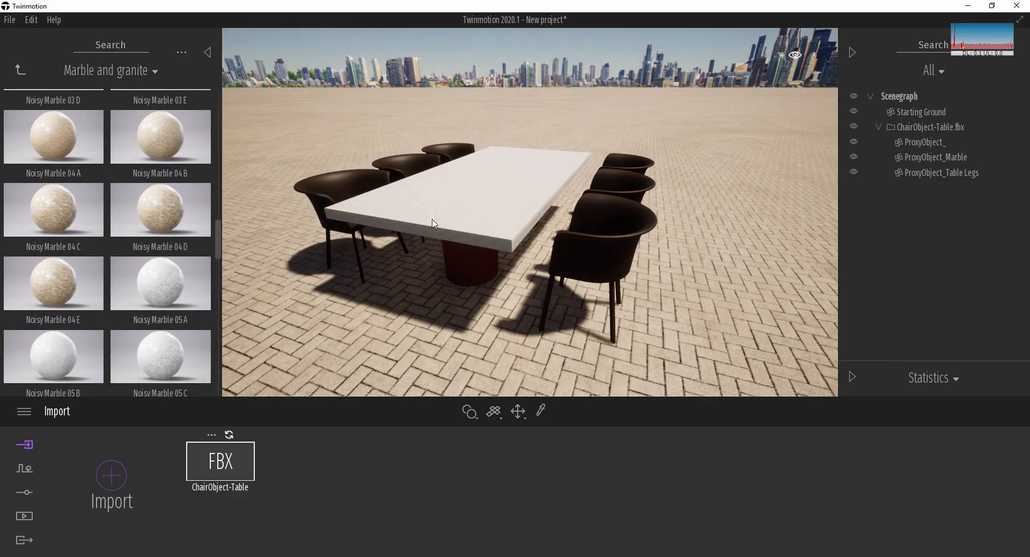
Step: Set the scale of the tabletop's Noisy Marble 05 A material to 5.84
scroll(437, 230, "up", 5)
scroll(552, 315, "down", 5)
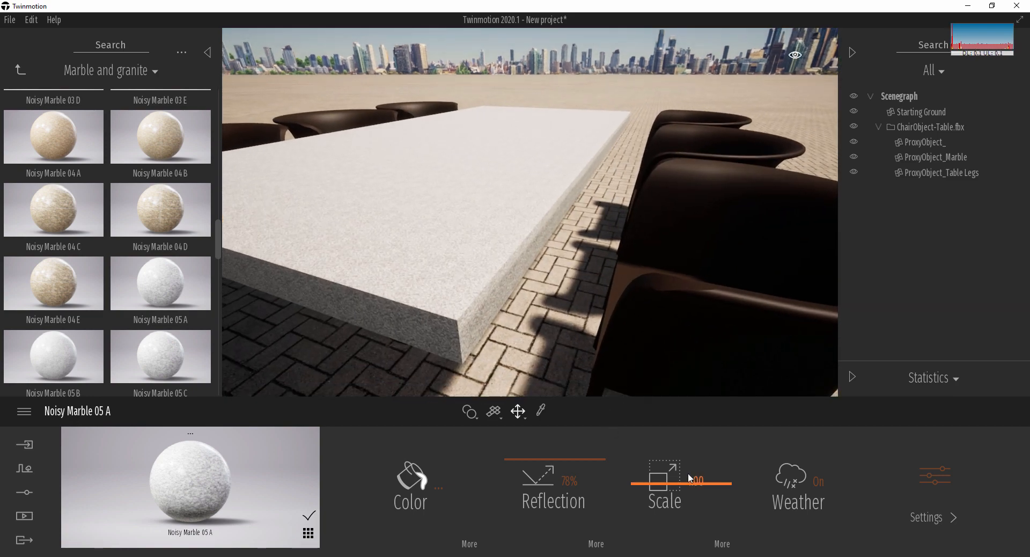
left_click_drag(674, 486, 675, 460)
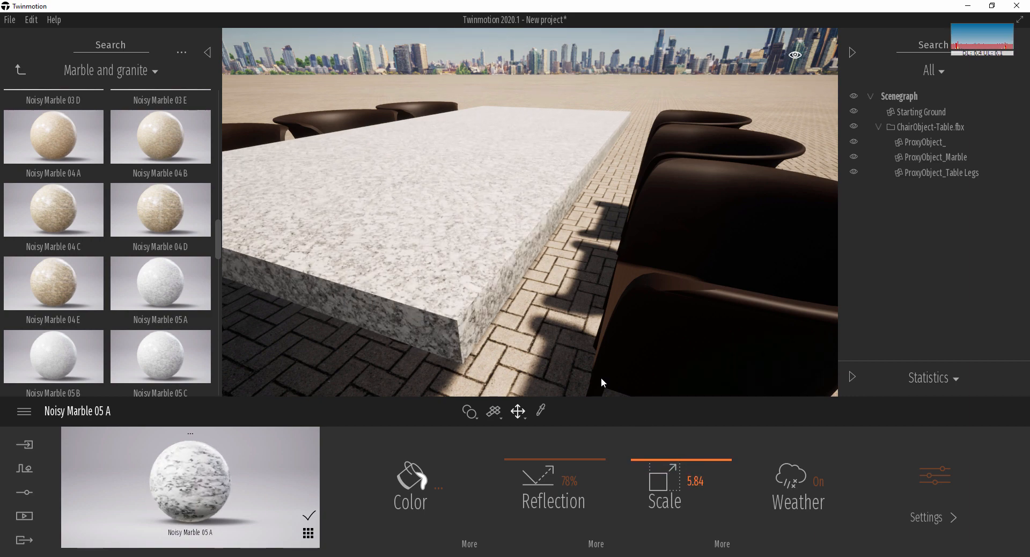
Step: Sample the dark brown Clay02 material from a chair and apply it to the cylindrical table supports
right_click_drag(601, 377, 577, 284)
key("w")
key("s")
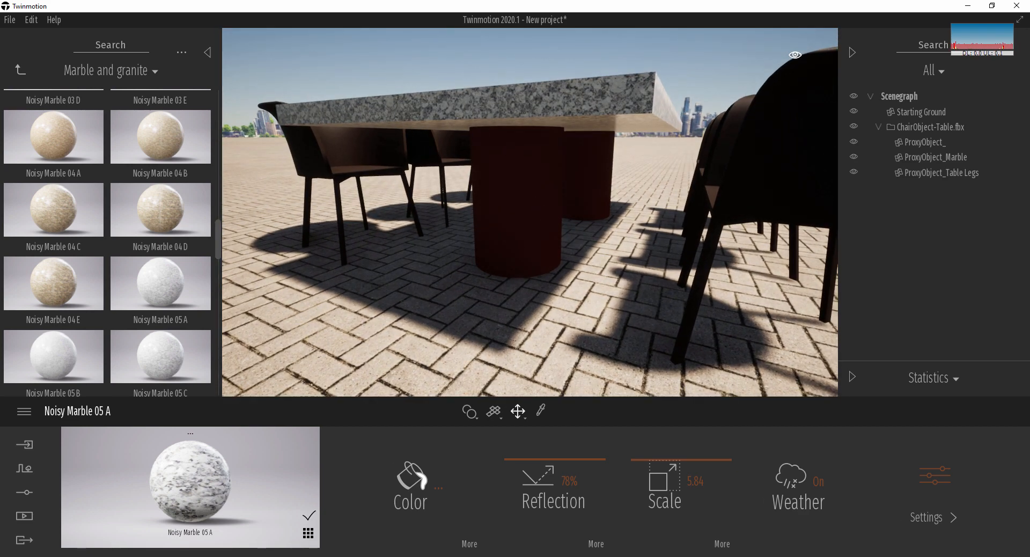
left_click(21, 70)
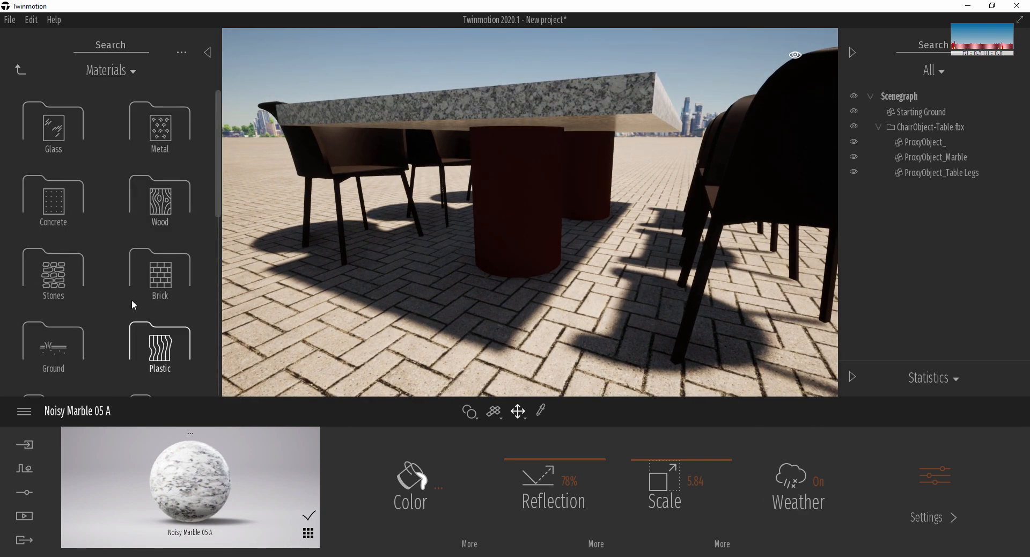
scroll(219, 160, "down", 1)
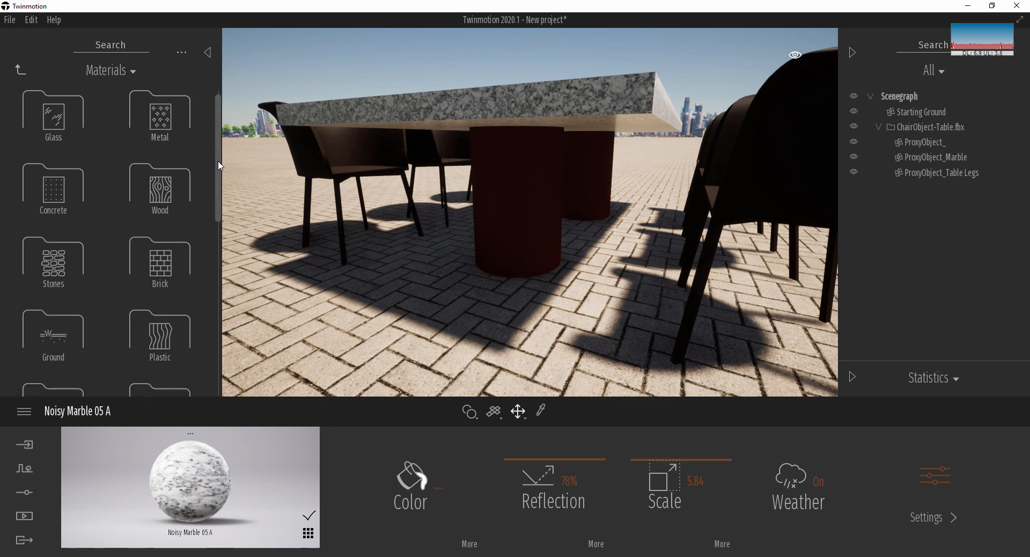
scroll(218, 160, "up", 1)
left_click(541, 411)
left_click(778, 132)
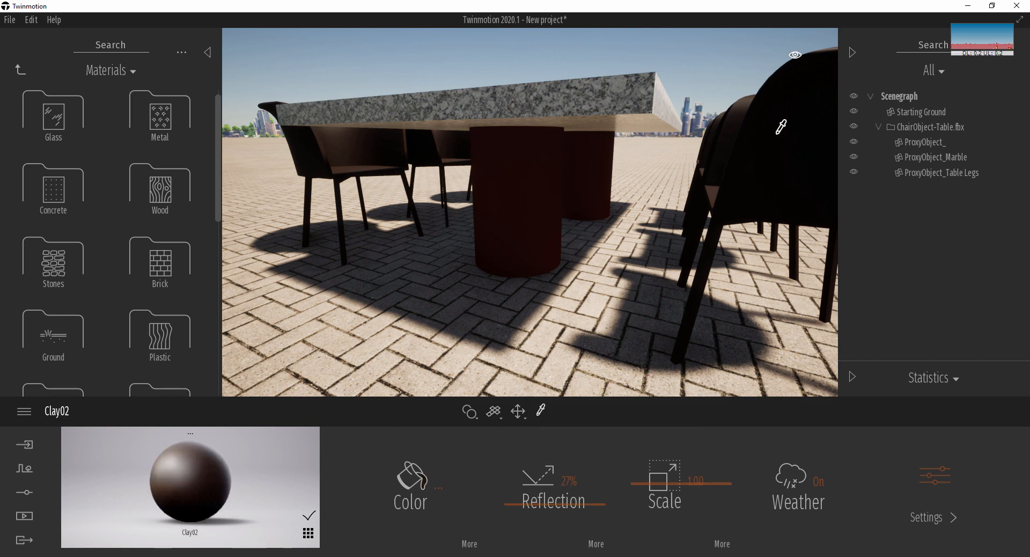
left_click_drag(180, 483, 517, 212)
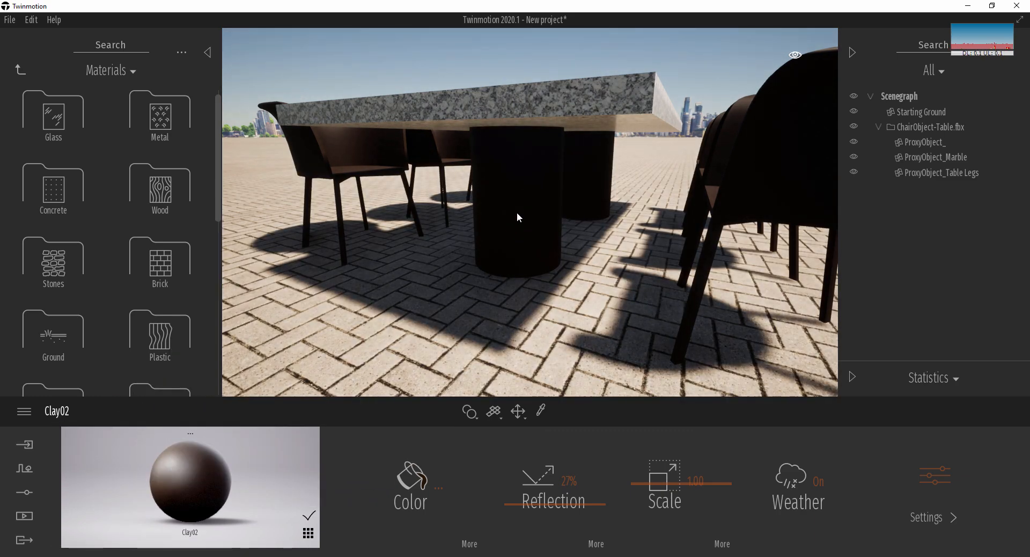
scroll(512, 220, "down", 5)
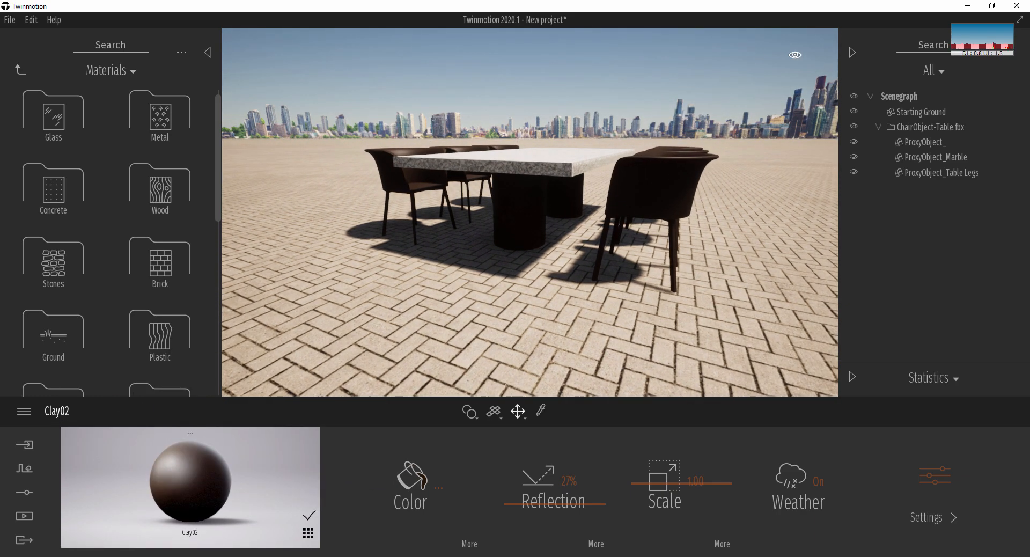